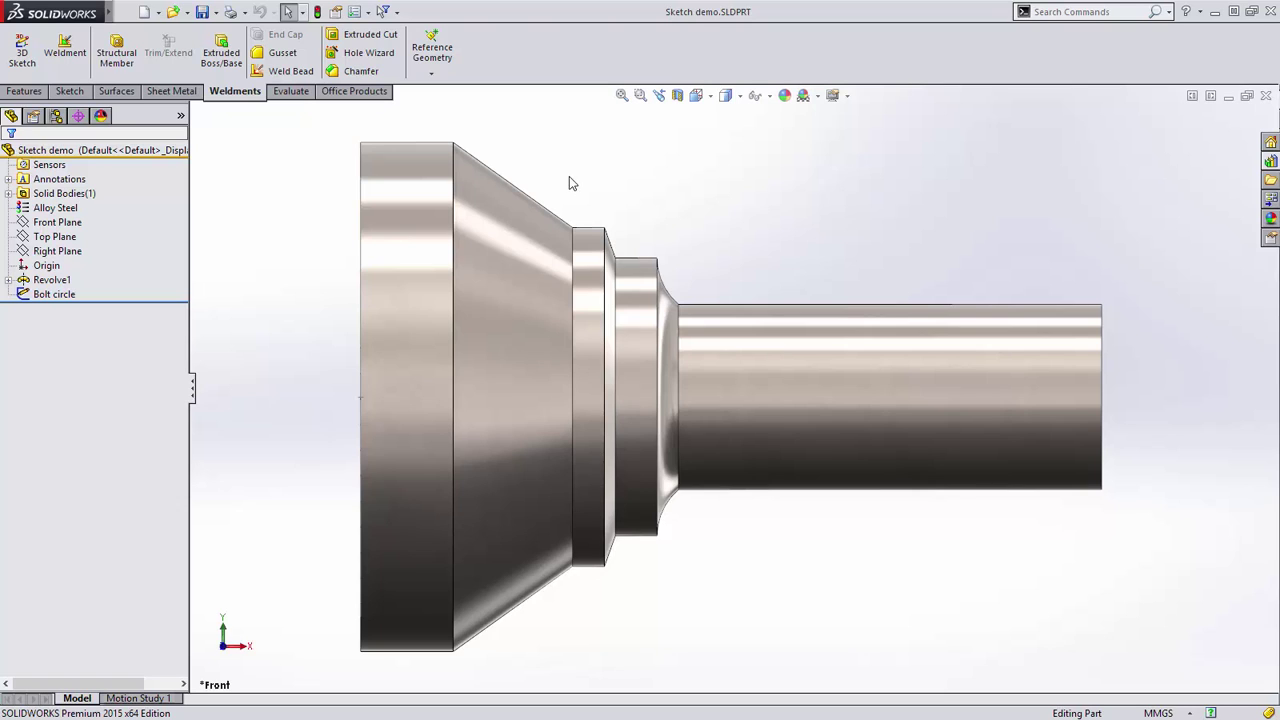
Edit the revolve's profile sketch and delete the outer sloped line and the short step lines at the bore's mouth.
{"action": "left_click", "coordinate": [534, 218]}
{"action": "right_click", "coordinate": [534, 214]}
{"action": "left_click", "coordinate": [557, 165]}
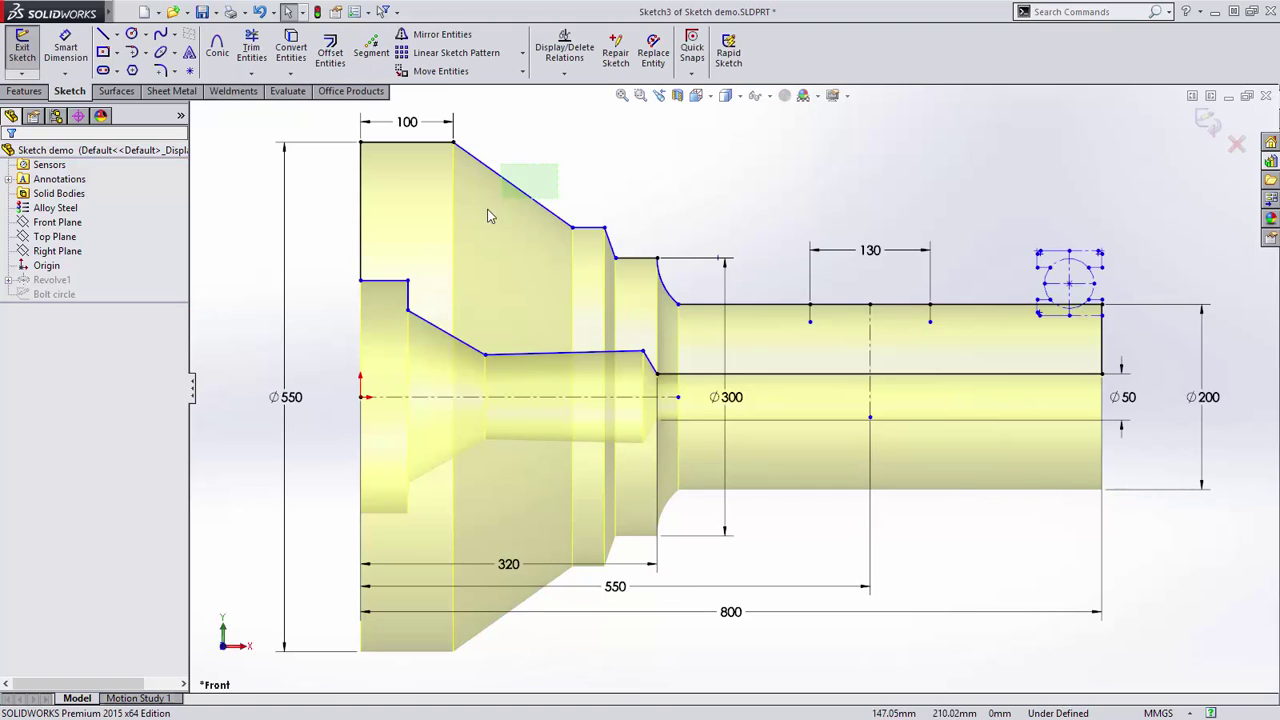
{"action": "left_click_drag", "start_coordinate": [489, 216], "coordinate": [390, 292]}
{"action": "key", "text": "Delete"}
Join the lower end of the flange face line to the bore's sloped line with an arc made tangent to that line.
{"action": "key", "text": "s"}
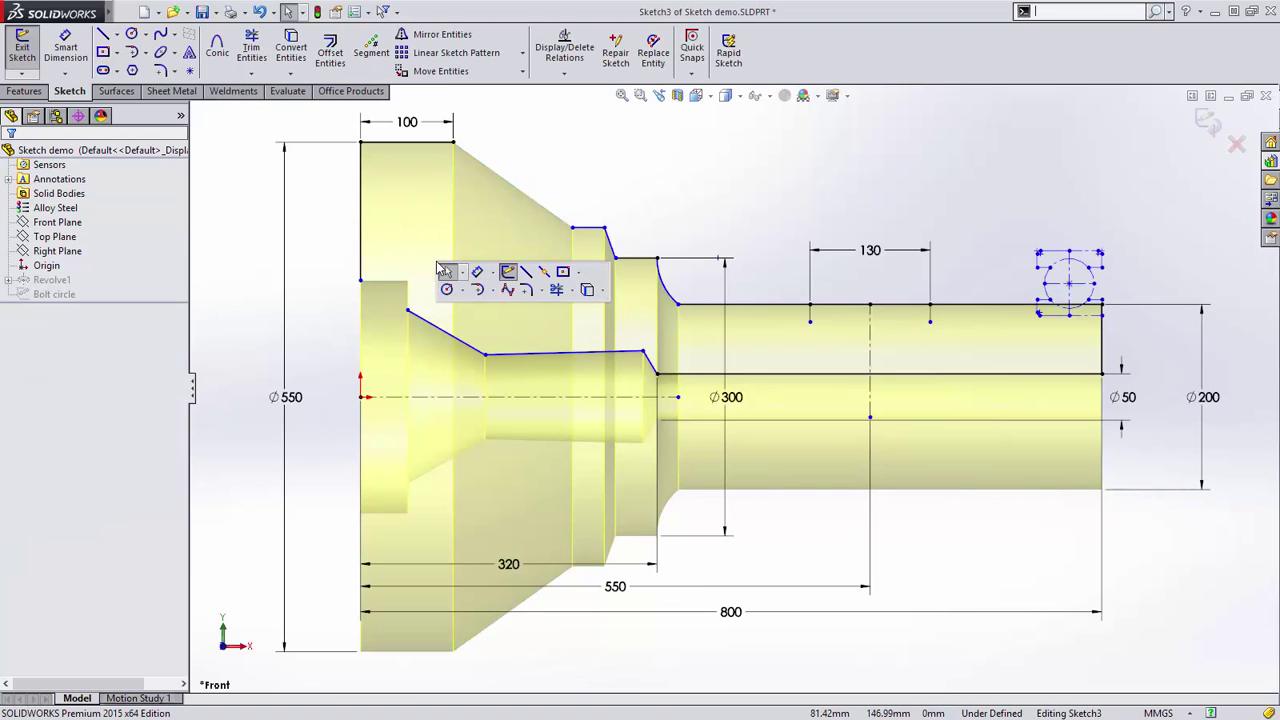
{"action": "left_click", "coordinate": [477, 290]}
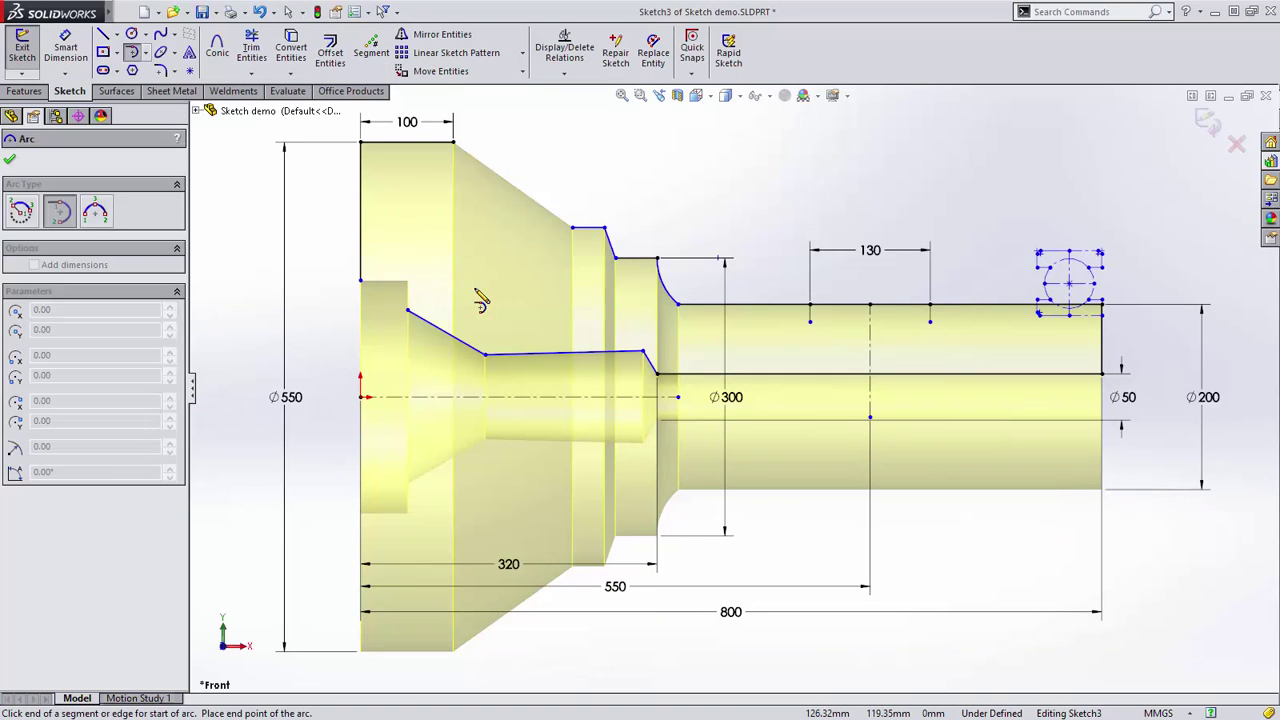
{"action": "left_click", "coordinate": [361, 280]}
{"action": "left_click", "coordinate": [407, 311]}
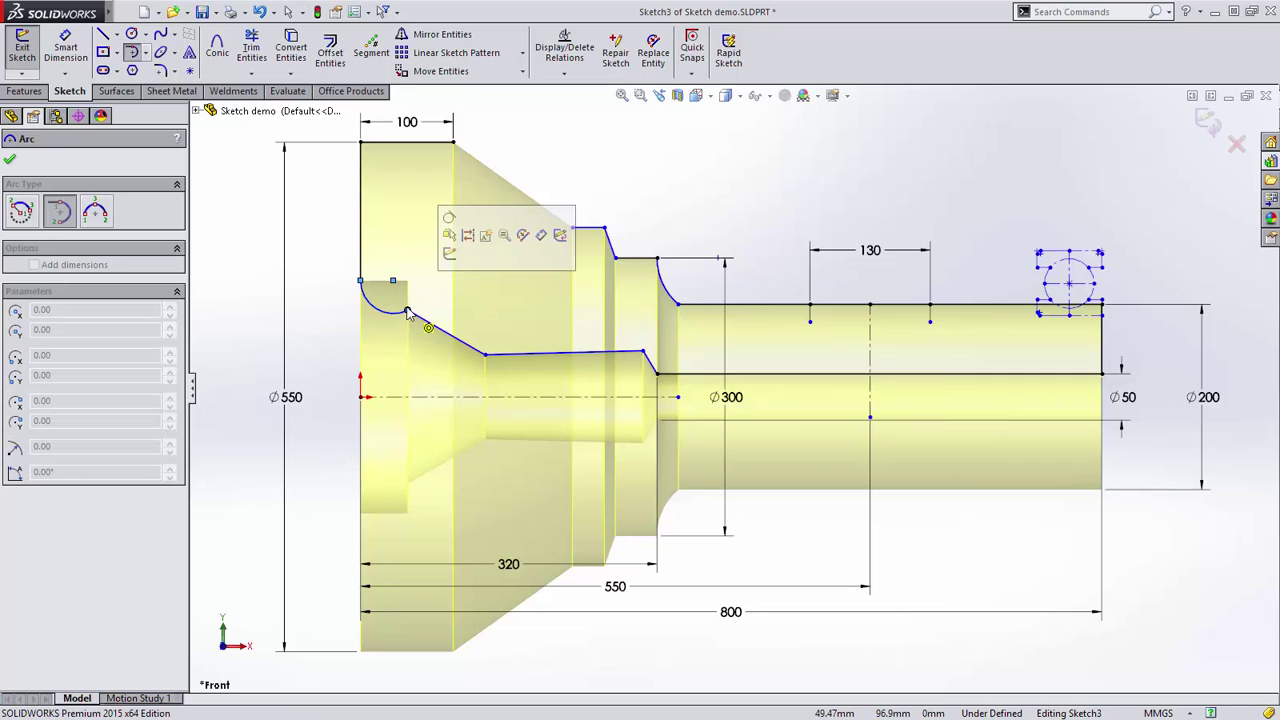
{"action": "left_click", "coordinate": [449, 229]}
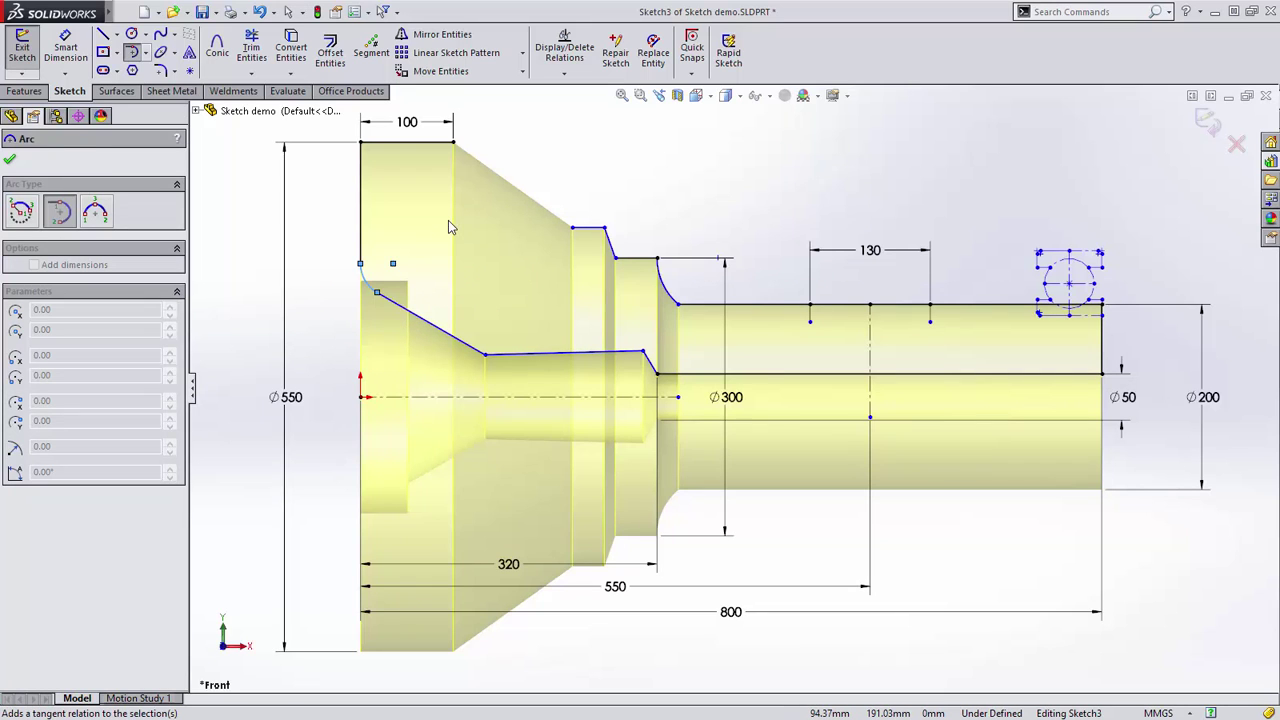
{"action": "key", "text": "Escape"}
{"action": "mouse_move", "coordinate": [361, 265]}
{"action": "left_mouse_down"}
{"action": "mouse_move", "coordinate": [366, 199]}
{"action": "mouse_move", "coordinate": [363, 268]}
{"action": "left_mouse_up"}
{"action": "left_click", "coordinate": [337, 277]}
Draw a line about 40 mm long downward from the free end of the 100 mm flange line and make it perpendicular.
{"action": "key", "text": "s"}
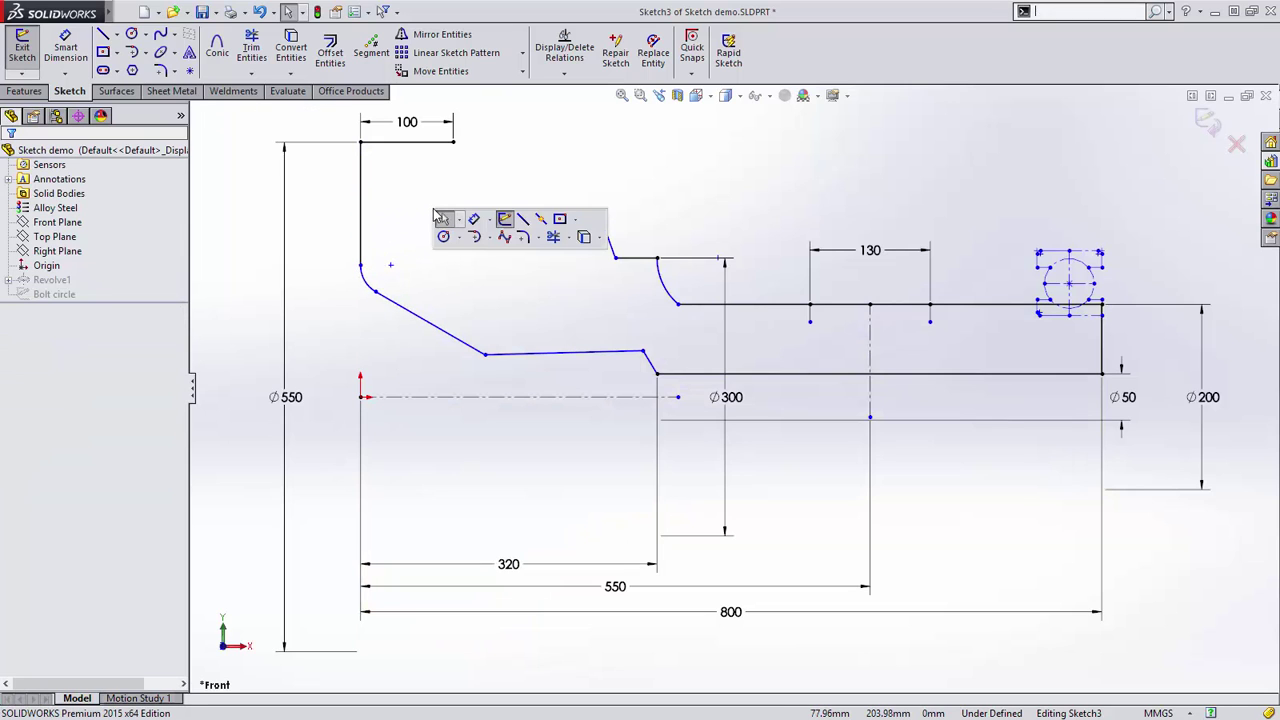
{"action": "left_click", "coordinate": [521, 218]}
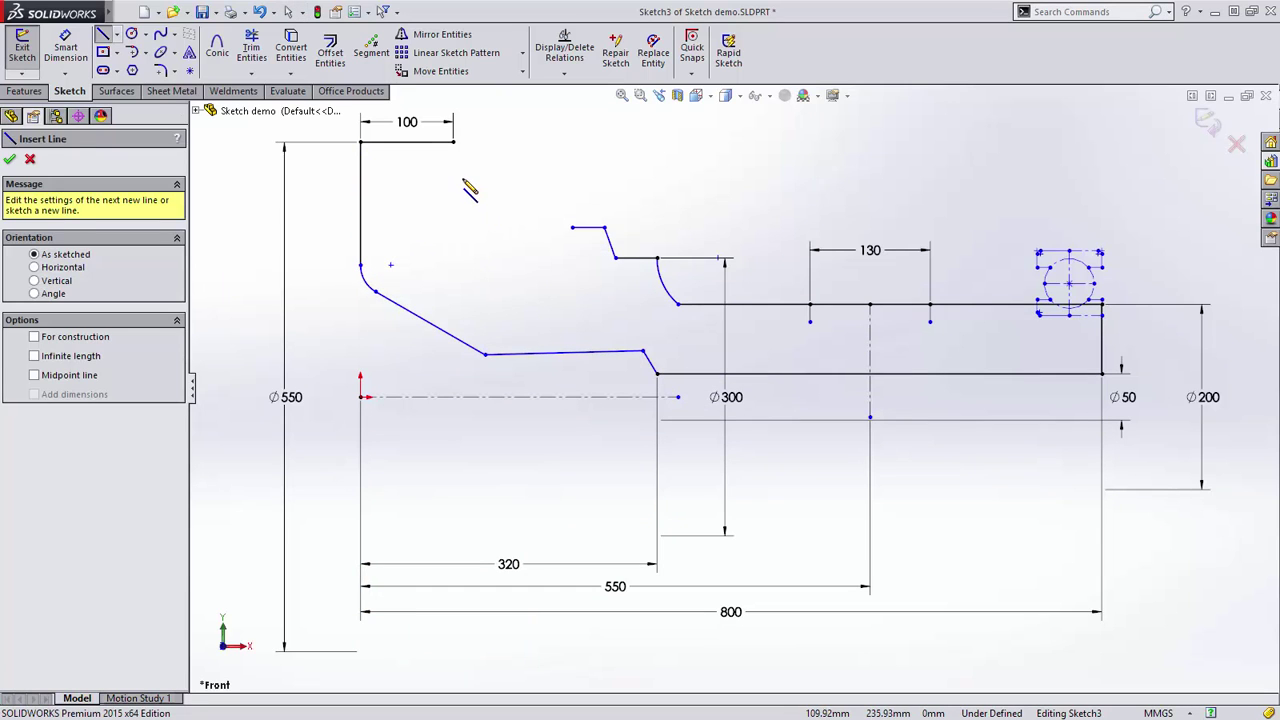
{"action": "left_click", "coordinate": [453, 142]}
{"action": "left_click", "coordinate": [462, 177]}
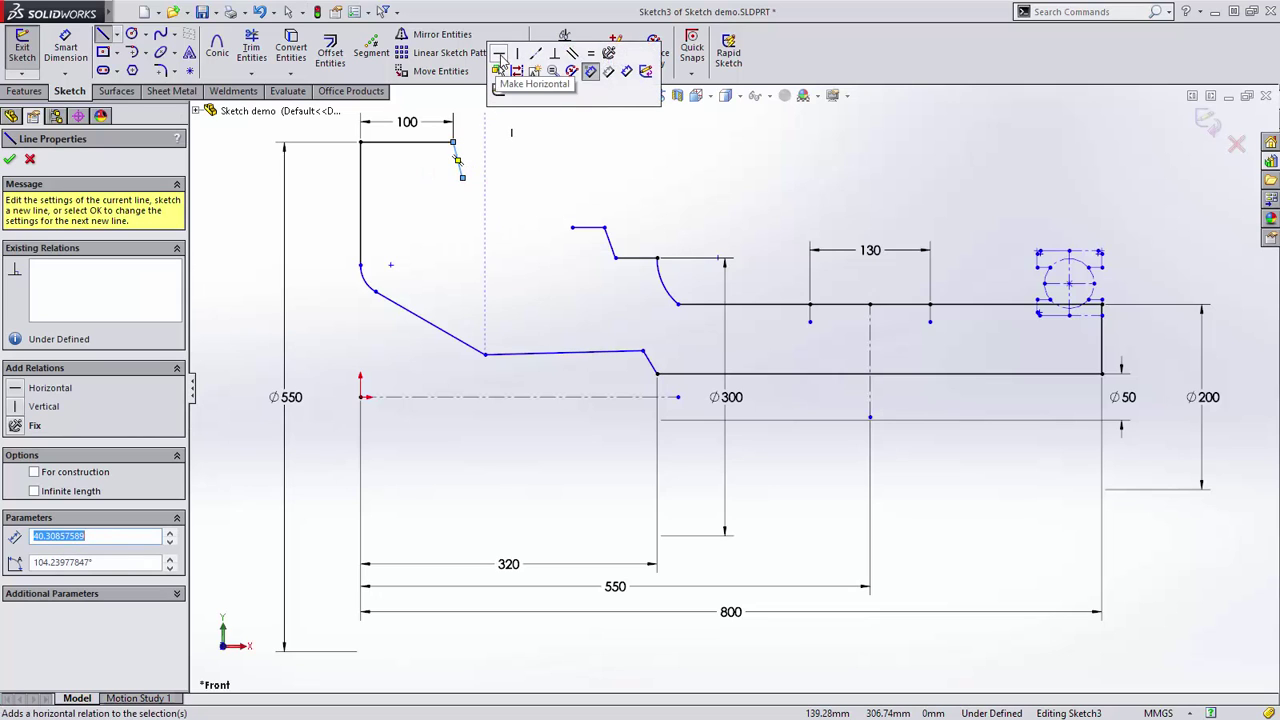
{"action": "left_click", "coordinate": [557, 57]}
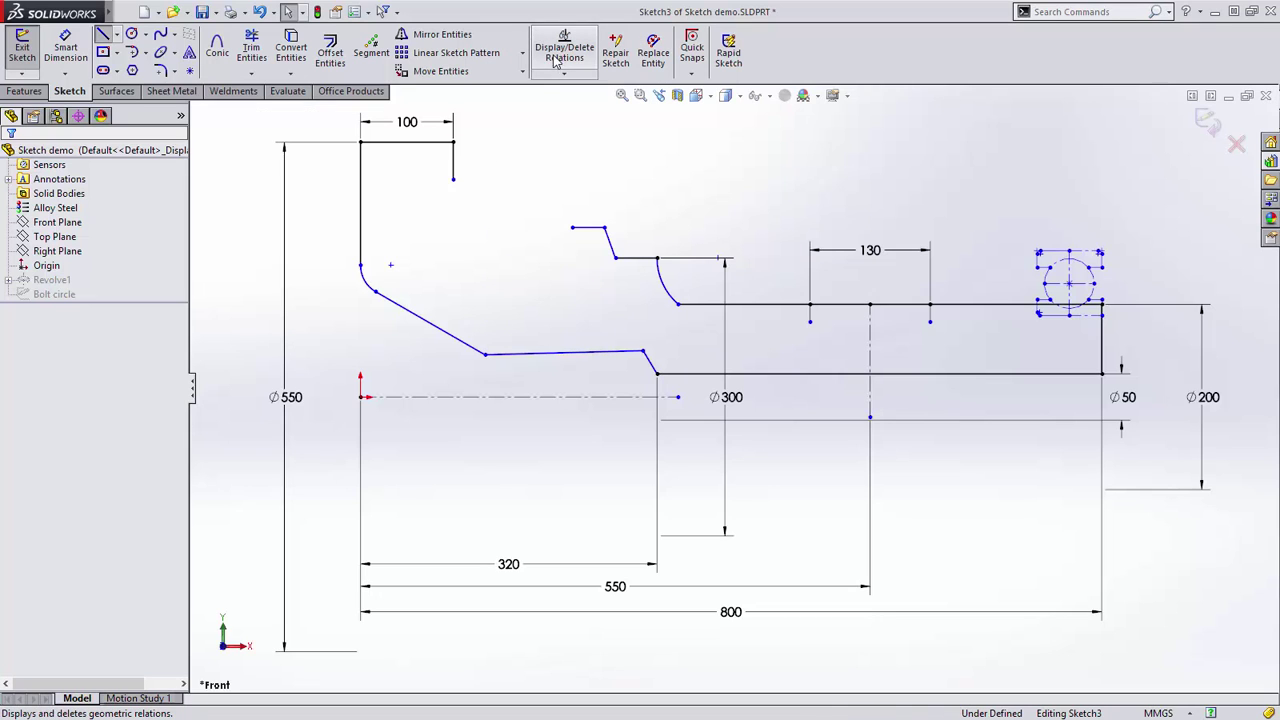
Draw a style spline from the short line's lower end to the hub's horizontal line, add equal curvature, and move the start point slightly upward.
{"action": "key", "text": "s"}
{"action": "left_click", "coordinate": [581, 160]}
{"action": "left_click", "coordinate": [453, 178]}
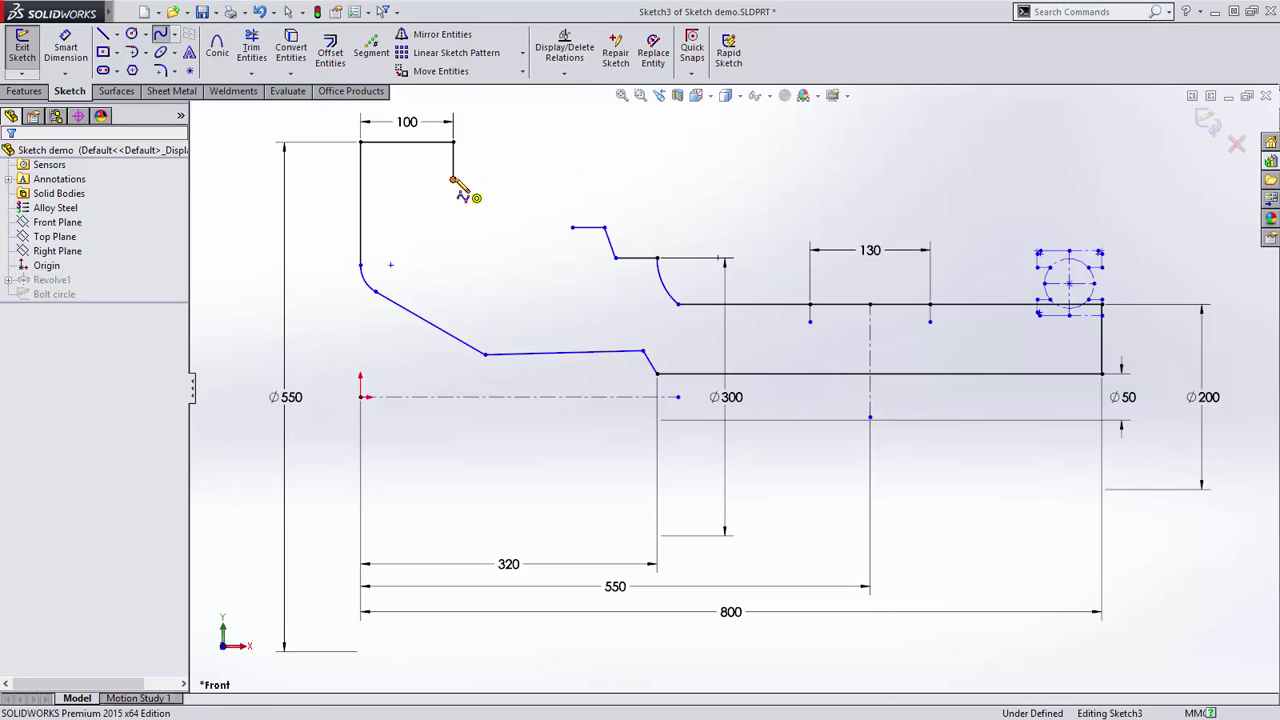
{"action": "left_click", "coordinate": [453, 203]}
{"action": "double_click", "coordinate": [572, 228]}
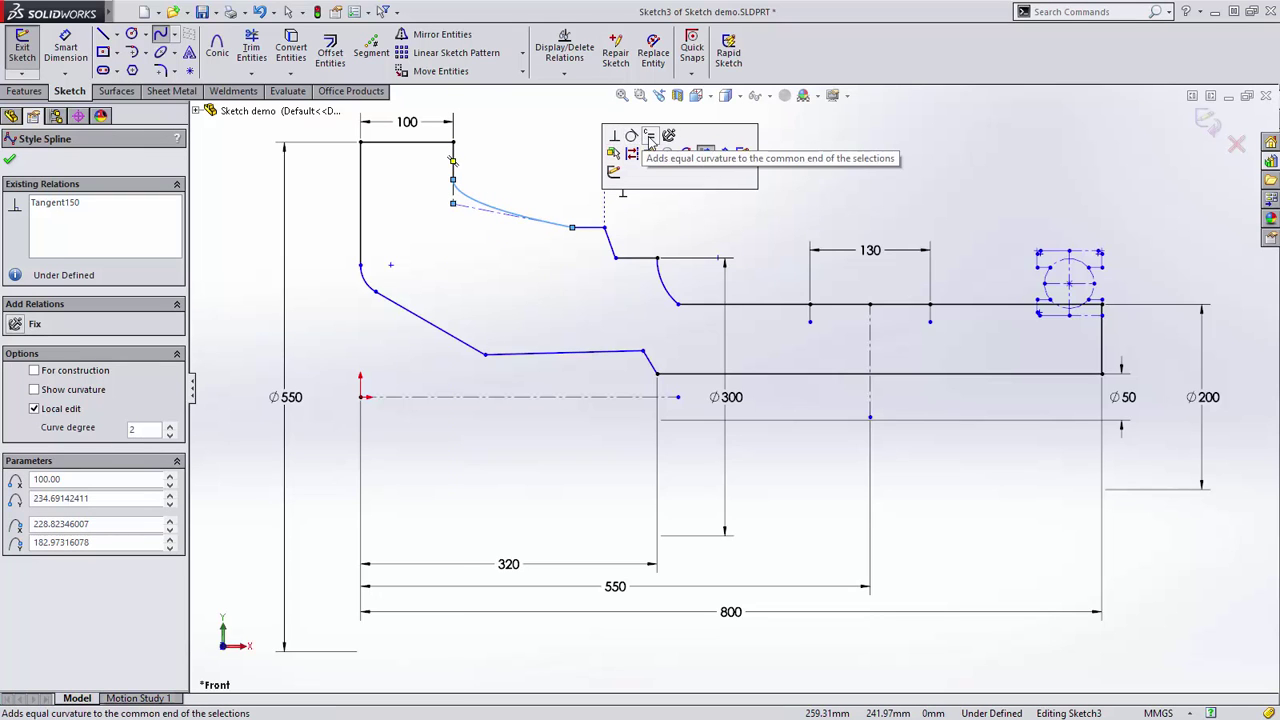
{"action": "left_click", "coordinate": [647, 136]}
{"action": "key", "text": "Escape"}
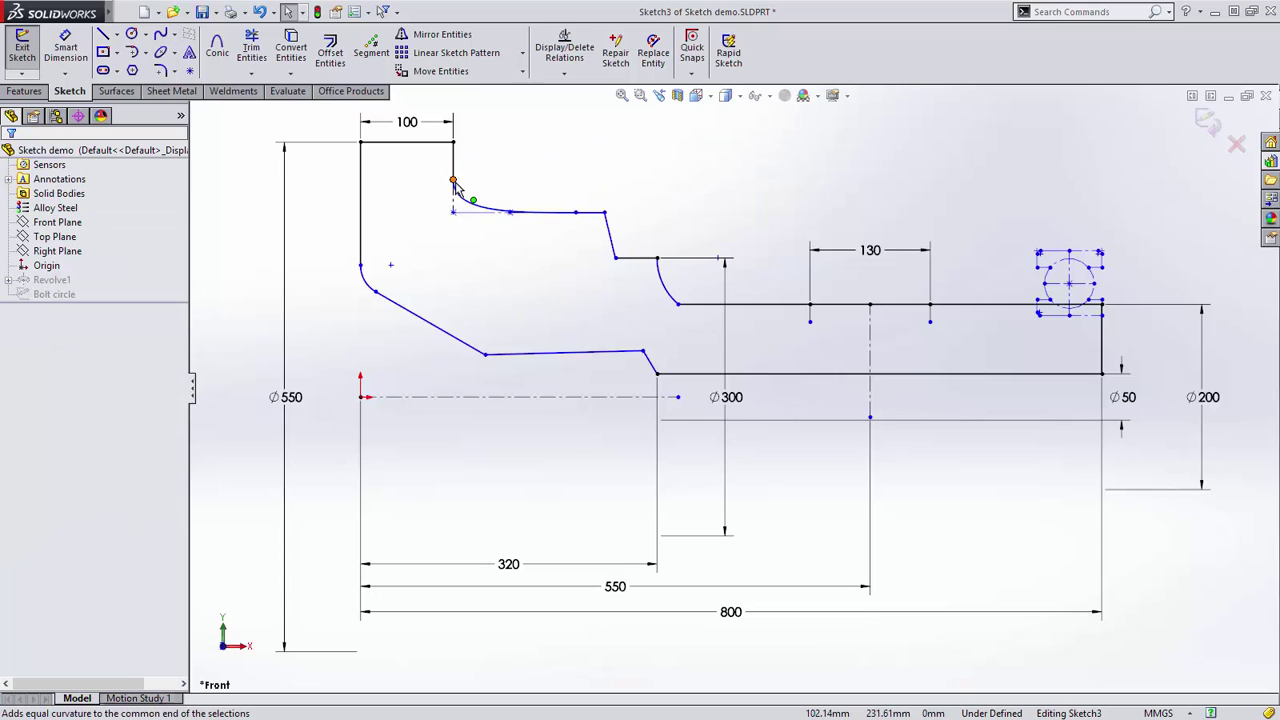
{"action": "left_click", "coordinate": [456, 171]}
{"action": "left_click", "coordinate": [533, 170]}
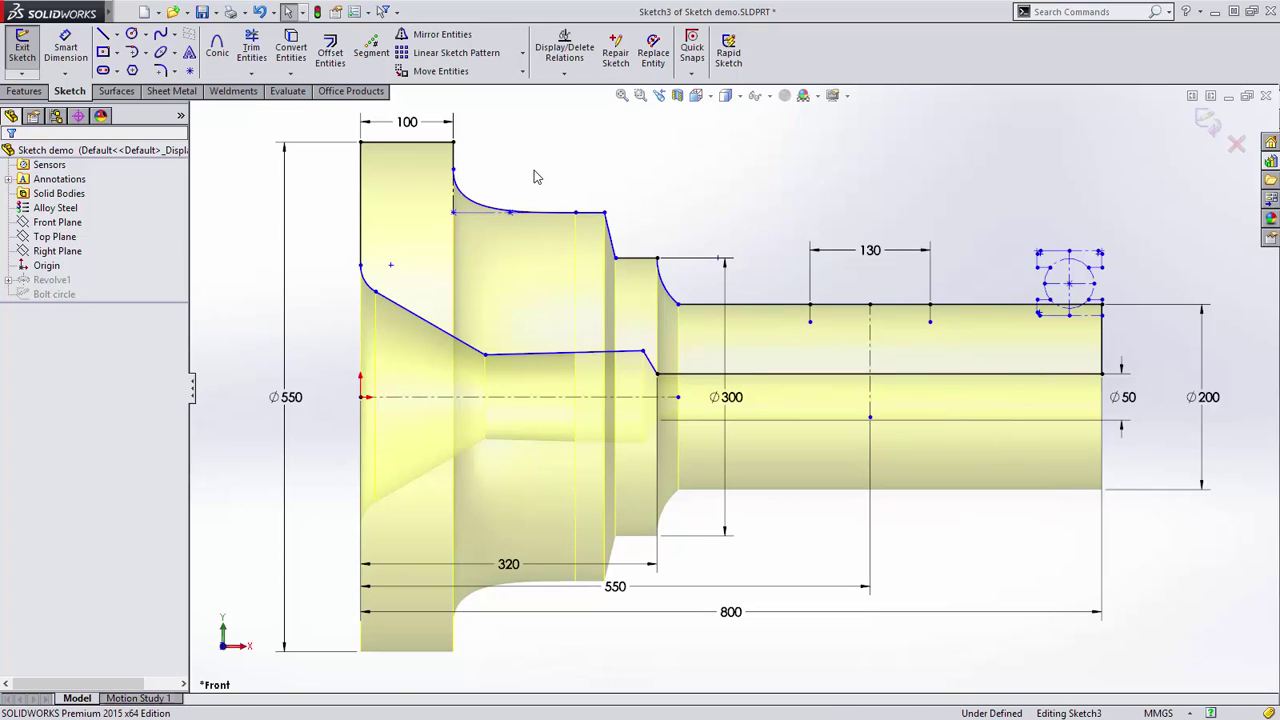
Shift the hub's outer corner slightly, make its step line perpendicular, and make the concave arc tangent to the shaft's outer line.
{"action": "left_click_drag", "start_coordinate": [605, 214], "coordinate": [601, 209]}
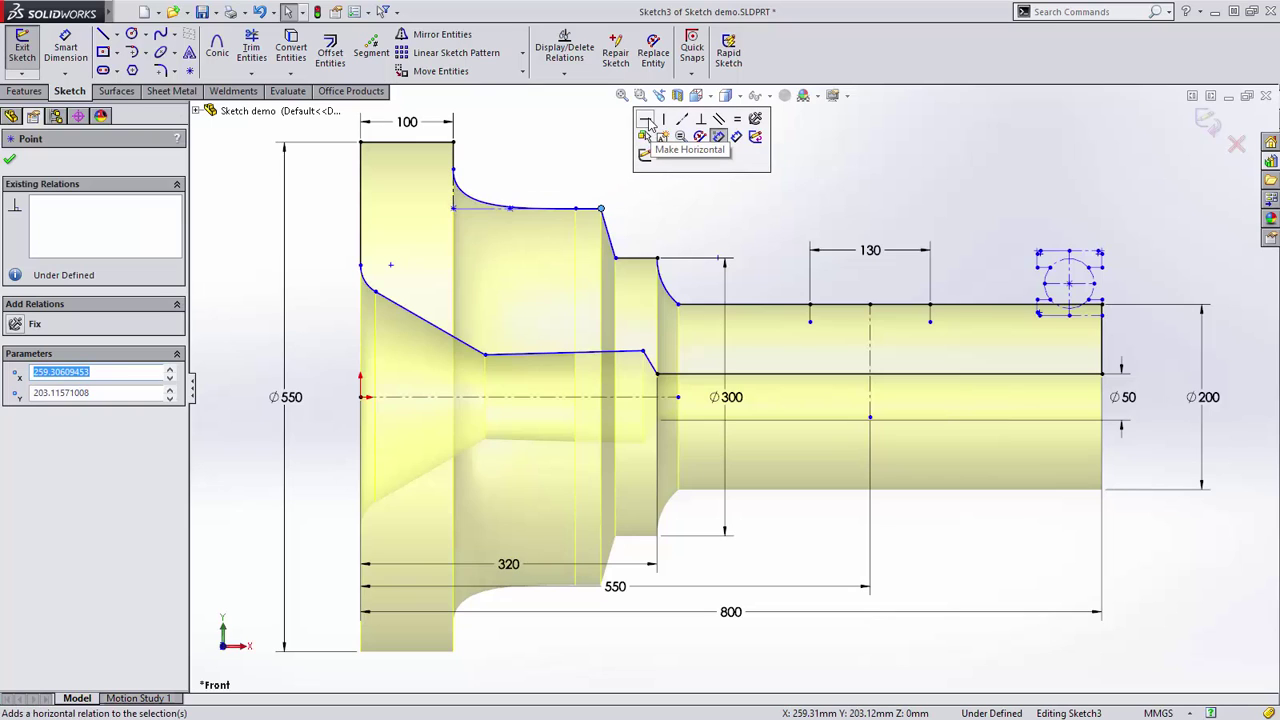
{"action": "left_click", "coordinate": [699, 121]}
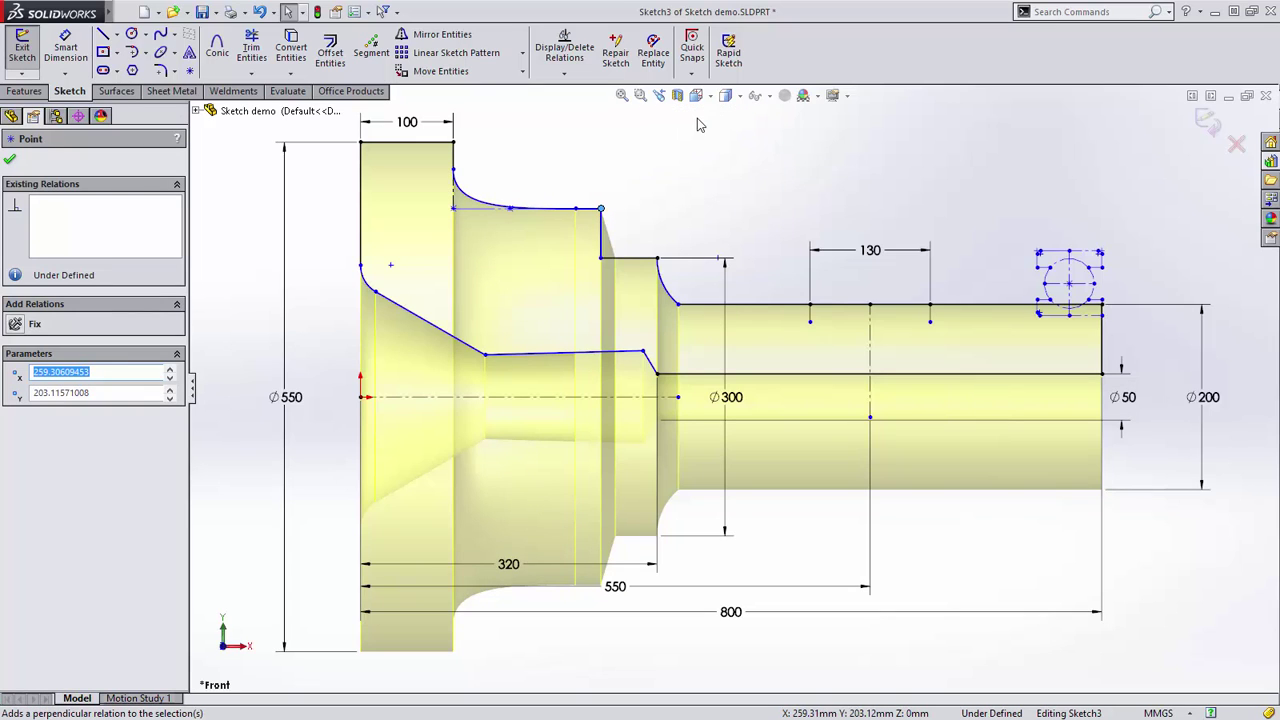
{"action": "left_click", "coordinate": [679, 303]}
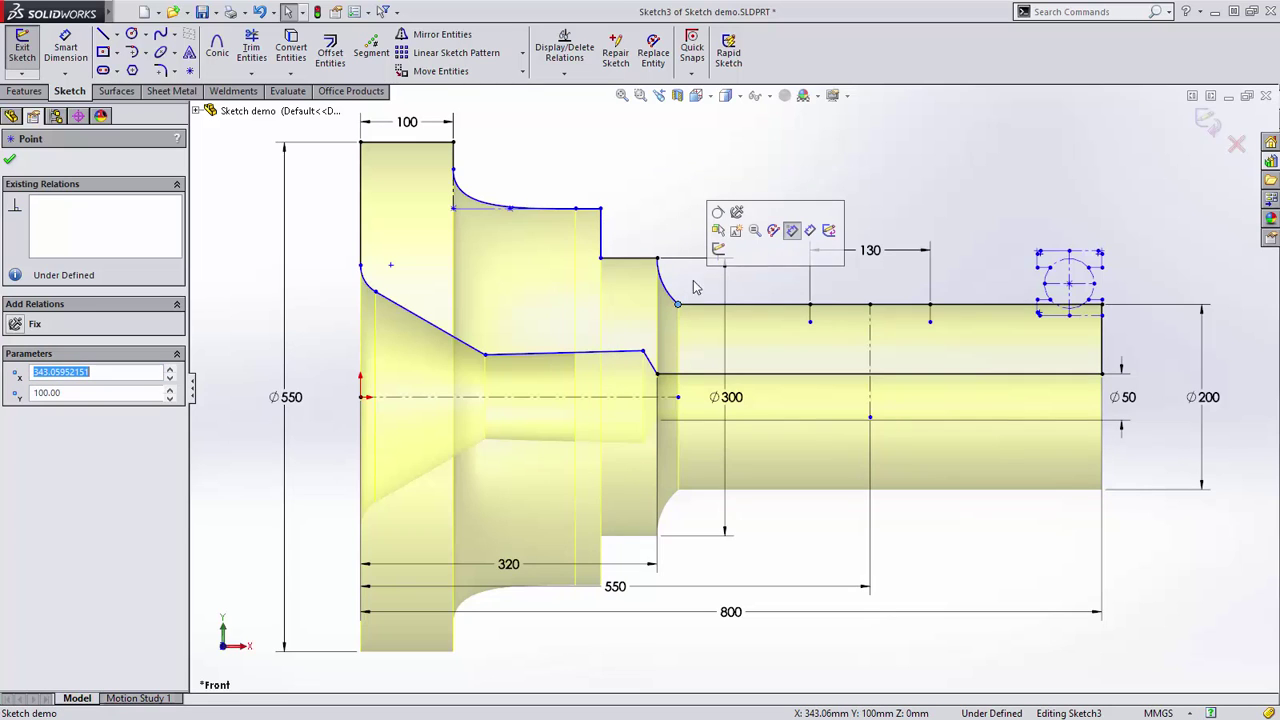
{"action": "left_click", "coordinate": [717, 213]}
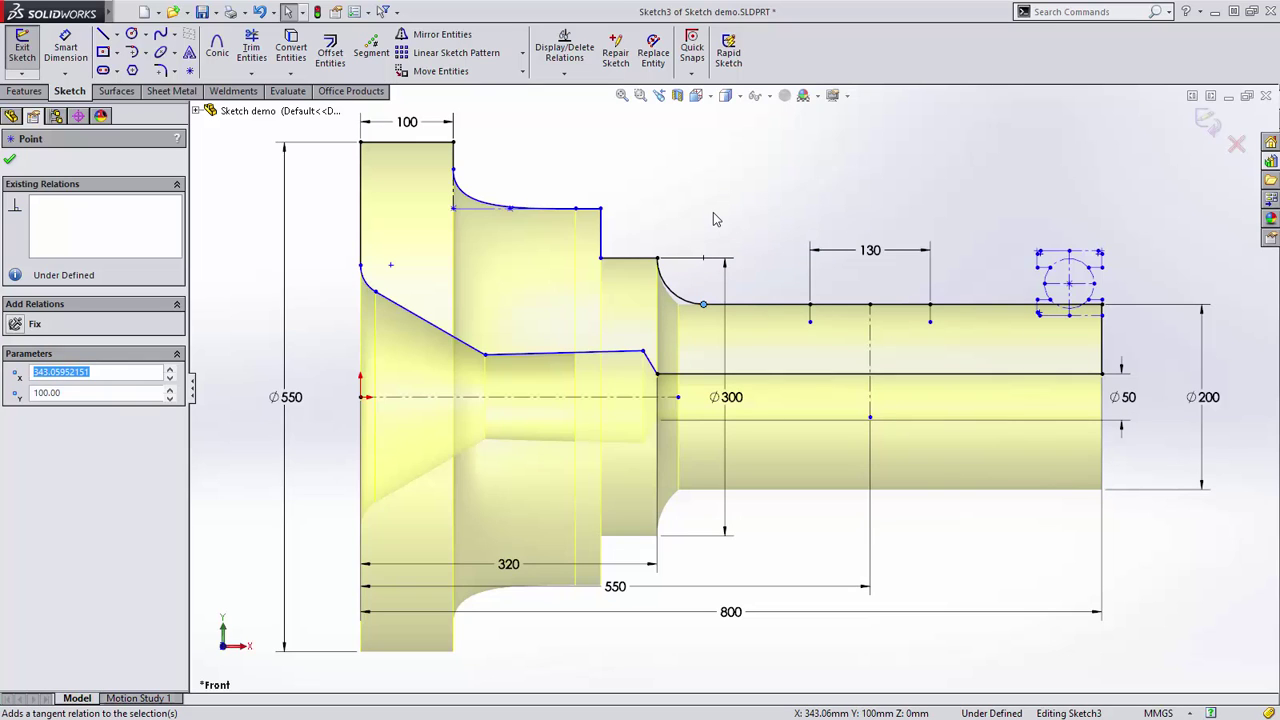
Make the slightly sloped middle line of the bore horizontal.
{"action": "left_click", "coordinate": [589, 352]}
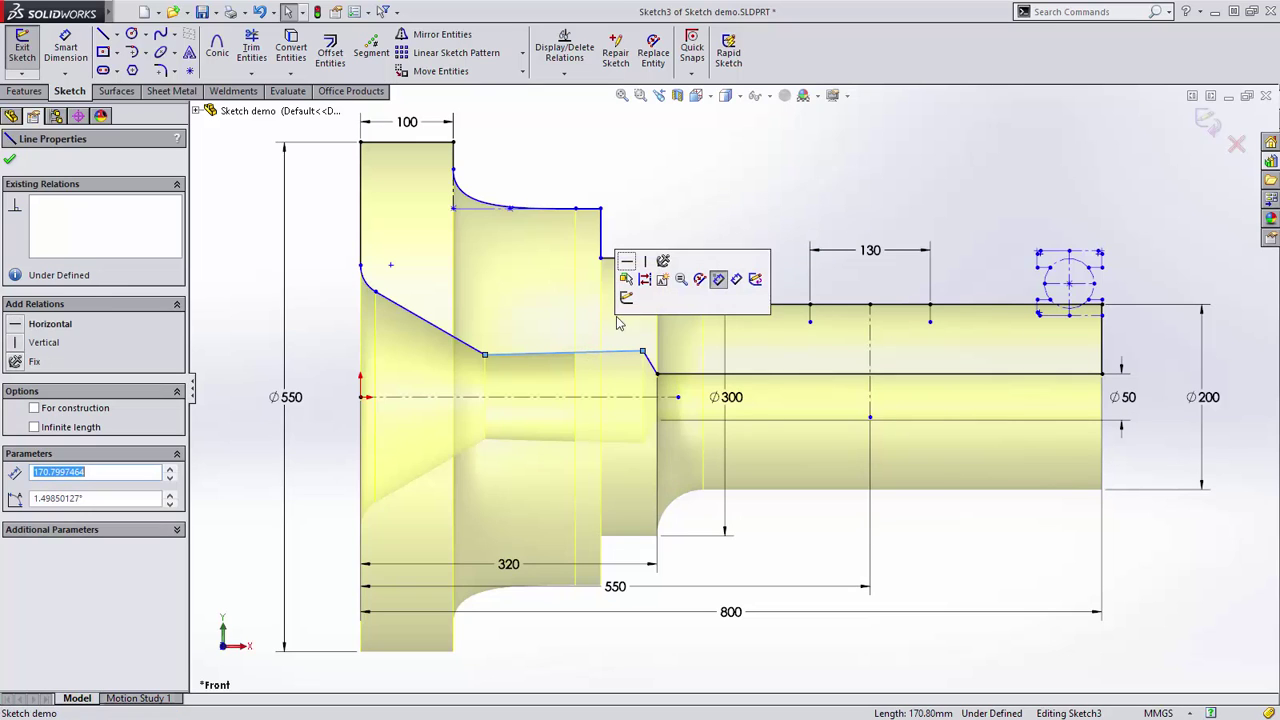
{"action": "left_click", "coordinate": [626, 261]}
{"action": "left_click", "coordinate": [631, 244]}
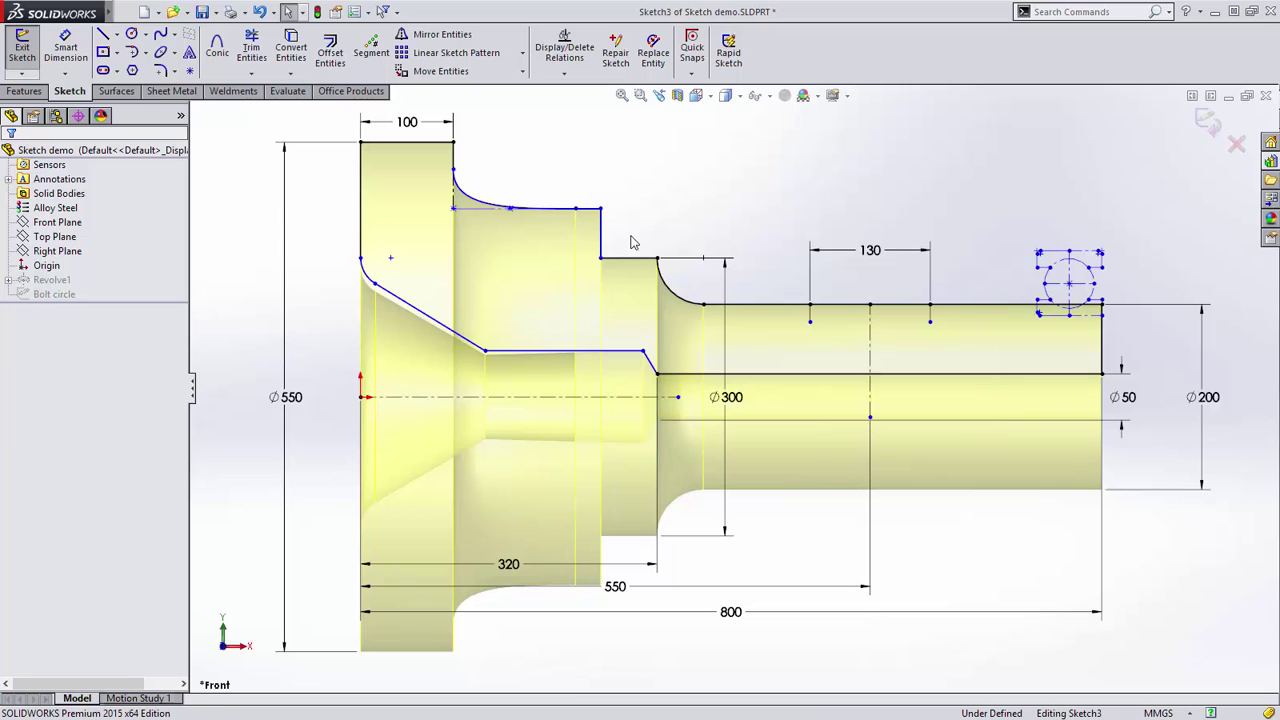
Dimension the full included angle of the bore's tapered mouth about the centreline and set it to 60°.
{"action": "right_click_drag", "start_coordinate": [631, 244], "coordinate": [631, 175]}
{"action": "left_click", "coordinate": [440, 324]}
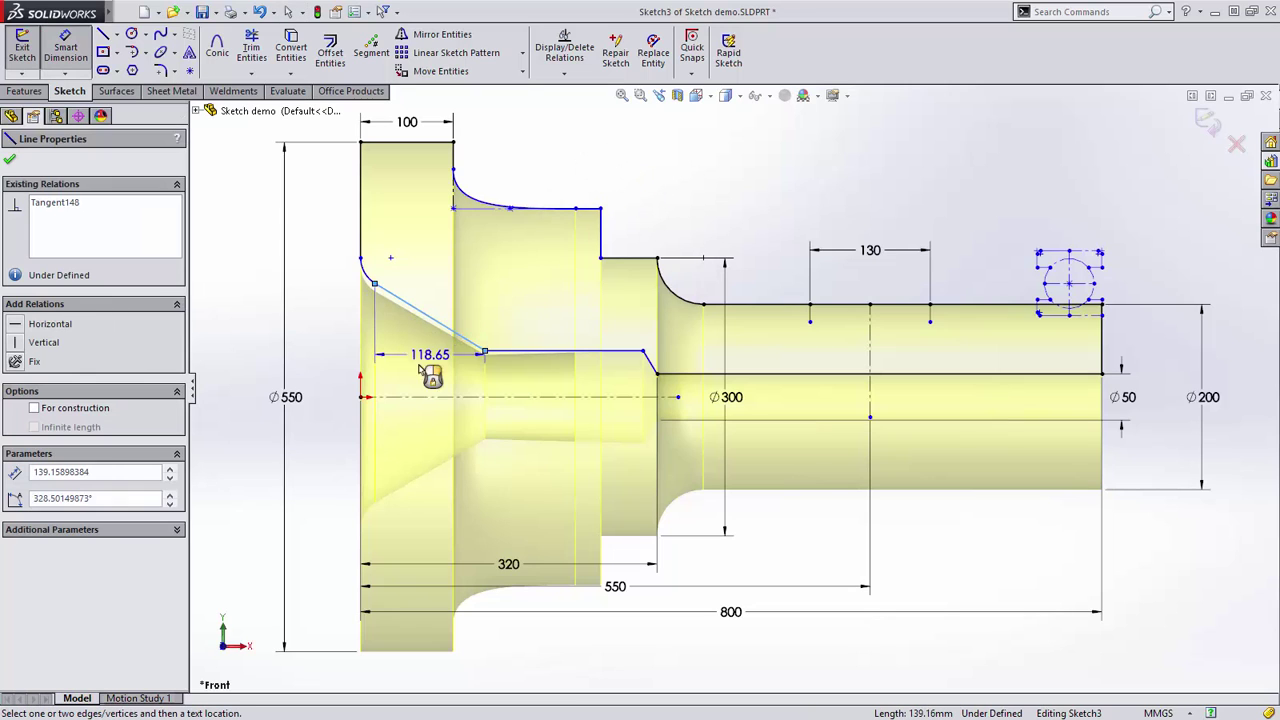
{"action": "left_click", "coordinate": [405, 397]}
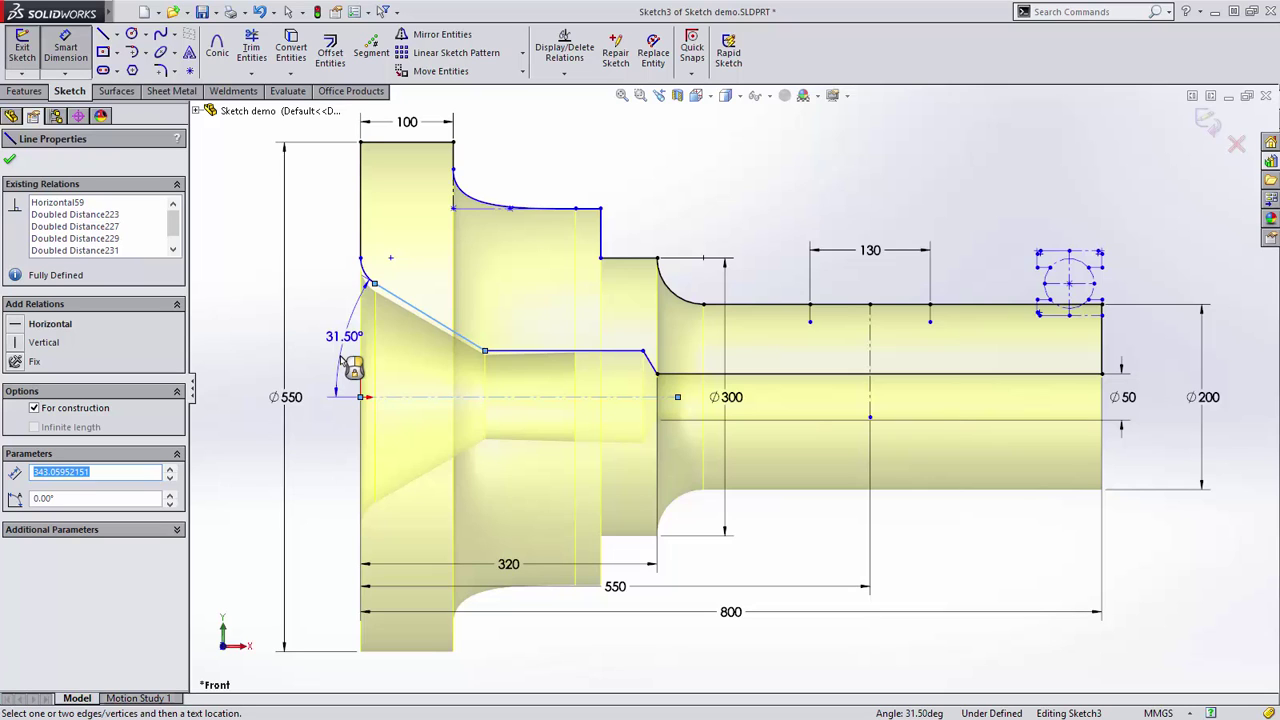
{"action": "left_click", "coordinate": [352, 366]}
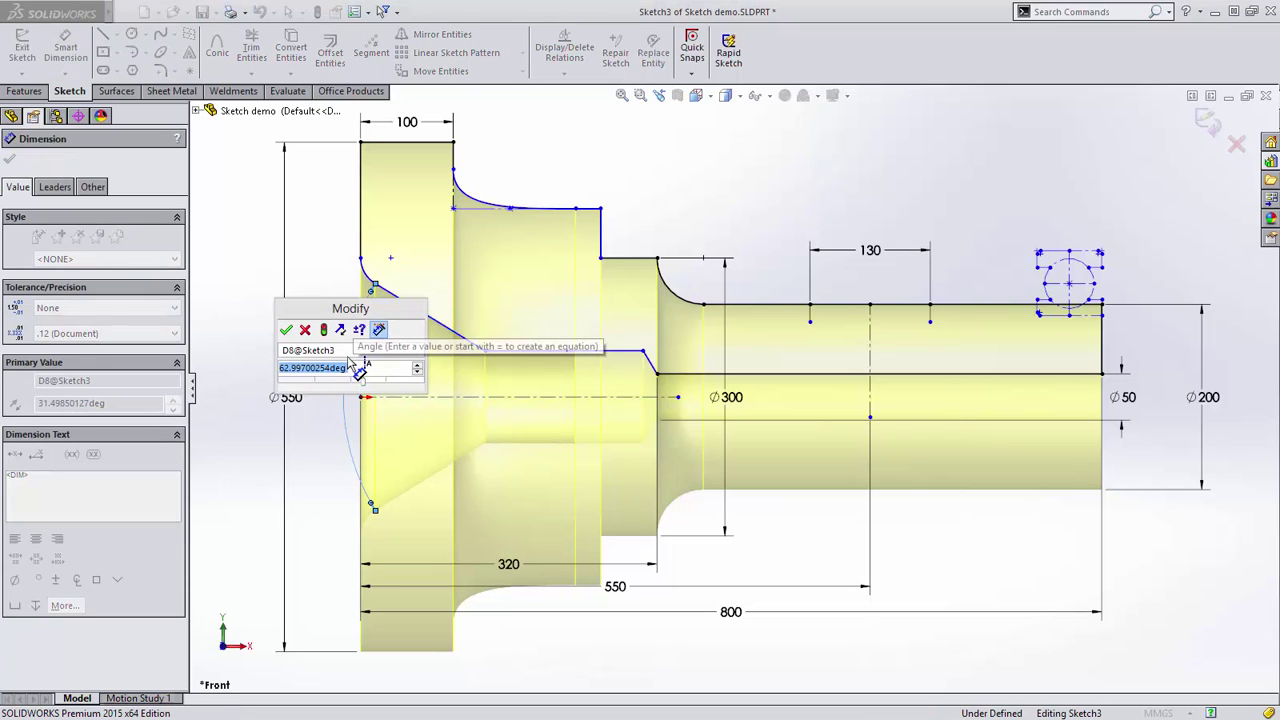
{"action": "type", "text": "60"}
{"action": "key", "text": "Return"}
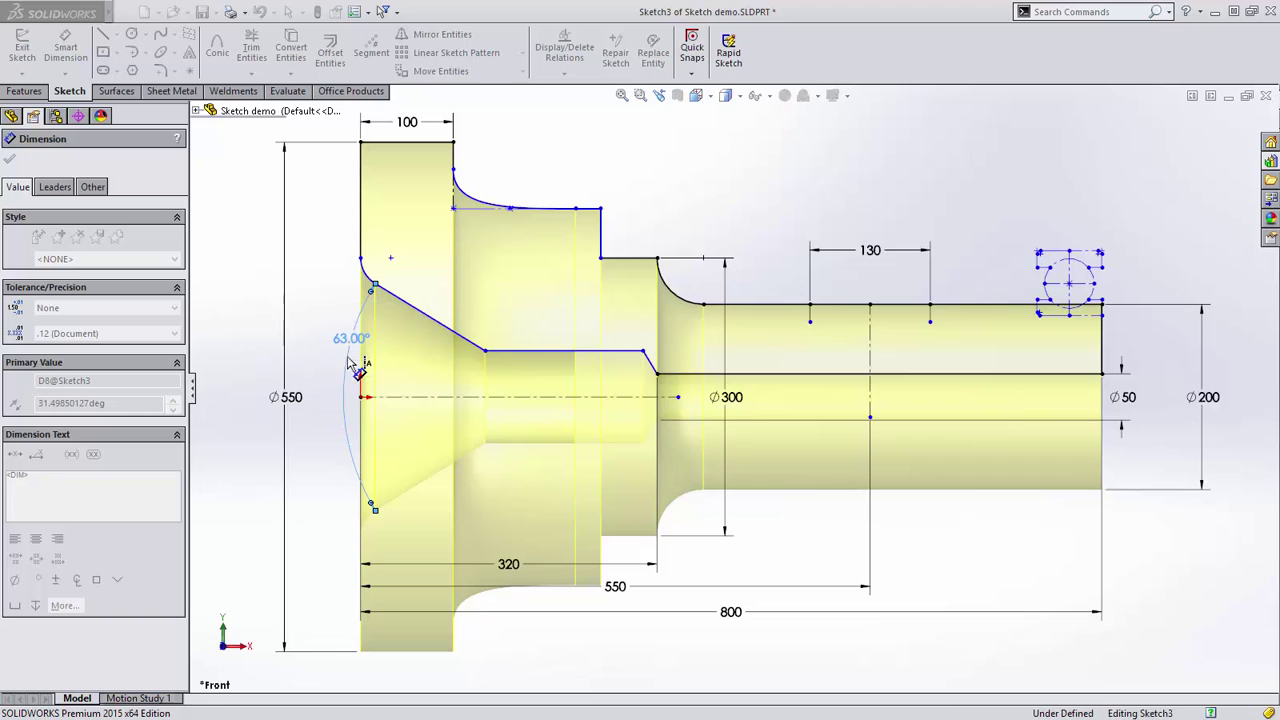
Dimension the full included angle of the short conical line at the bore's inner end about the centreline, accepting the proposed value.
{"action": "left_click", "coordinate": [648, 368]}
{"action": "left_click", "coordinate": [585, 350]}
{"action": "left_click", "coordinate": [578, 338]}
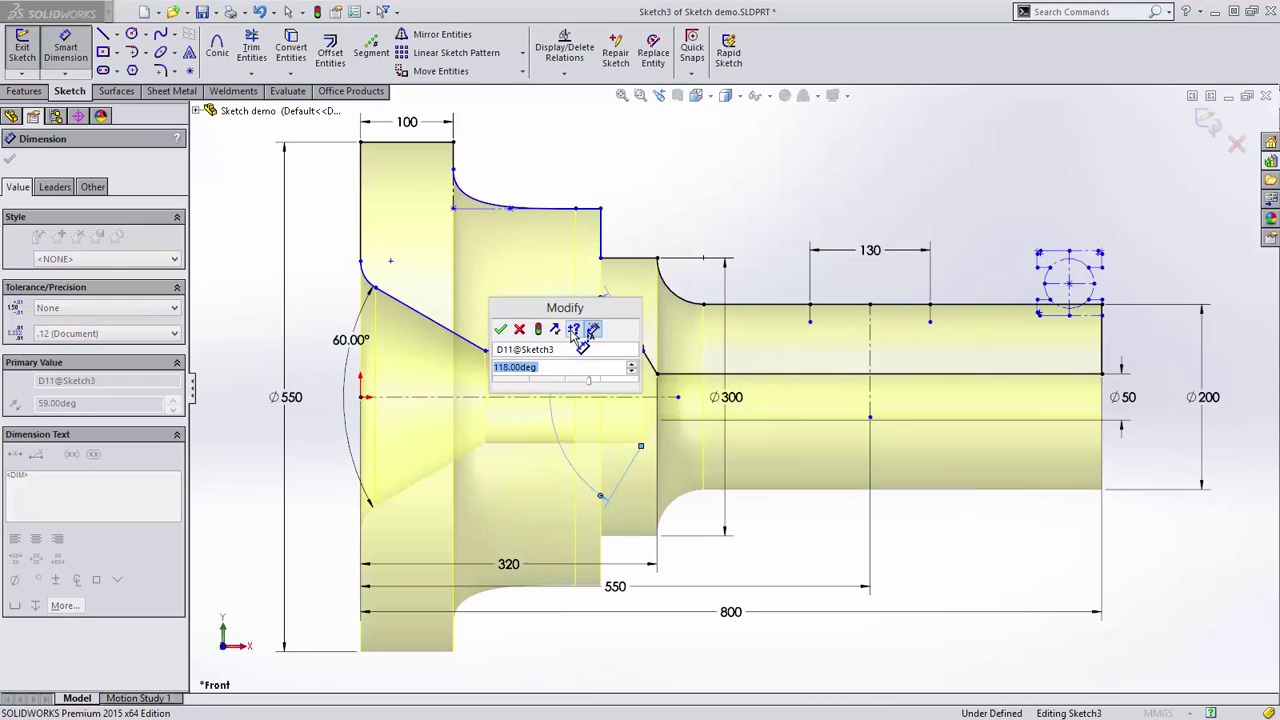
{"action": "left_click", "coordinate": [501, 329]}
{"action": "key", "text": "Escape"}
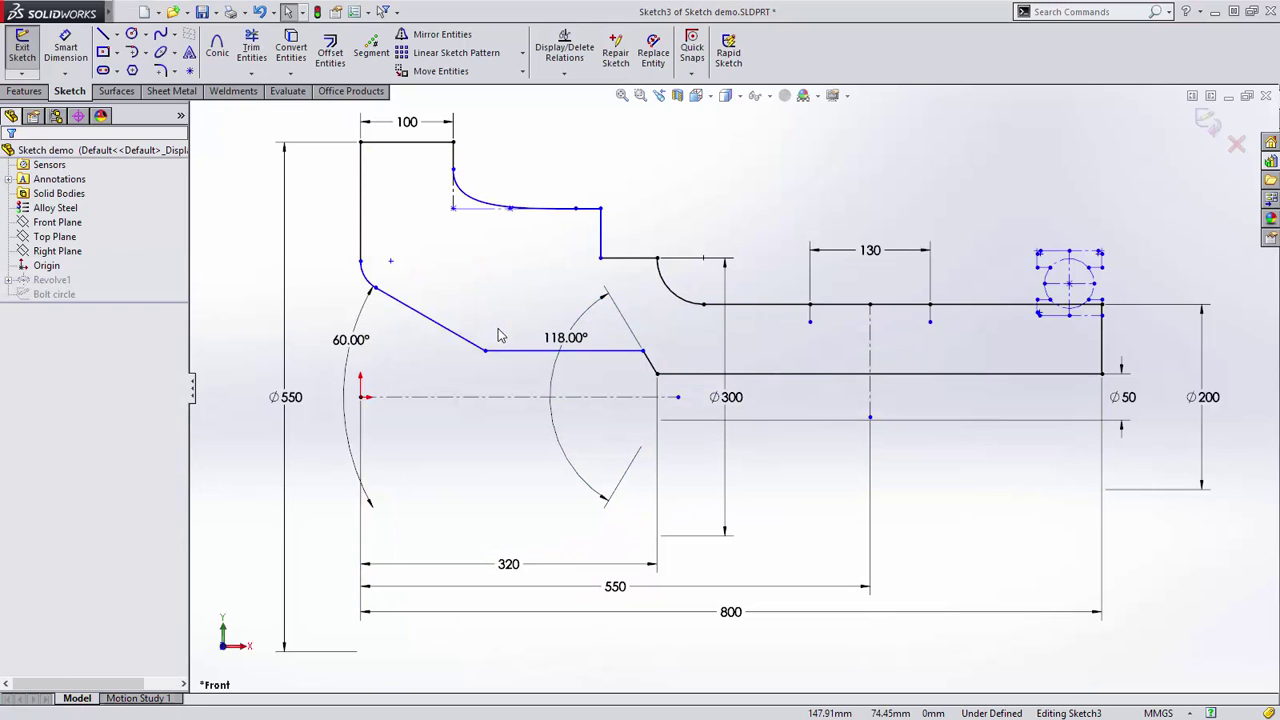
Sketch a trapezoidal groove under the 130 mm span, with a horizontal midpoint line centred on the vertical centreline and sloped lines to both span ends.
{"action": "key", "text": "z"}
{"action": "left_click_drag", "start_coordinate": [587, 217], "coordinate": [1145, 410]}
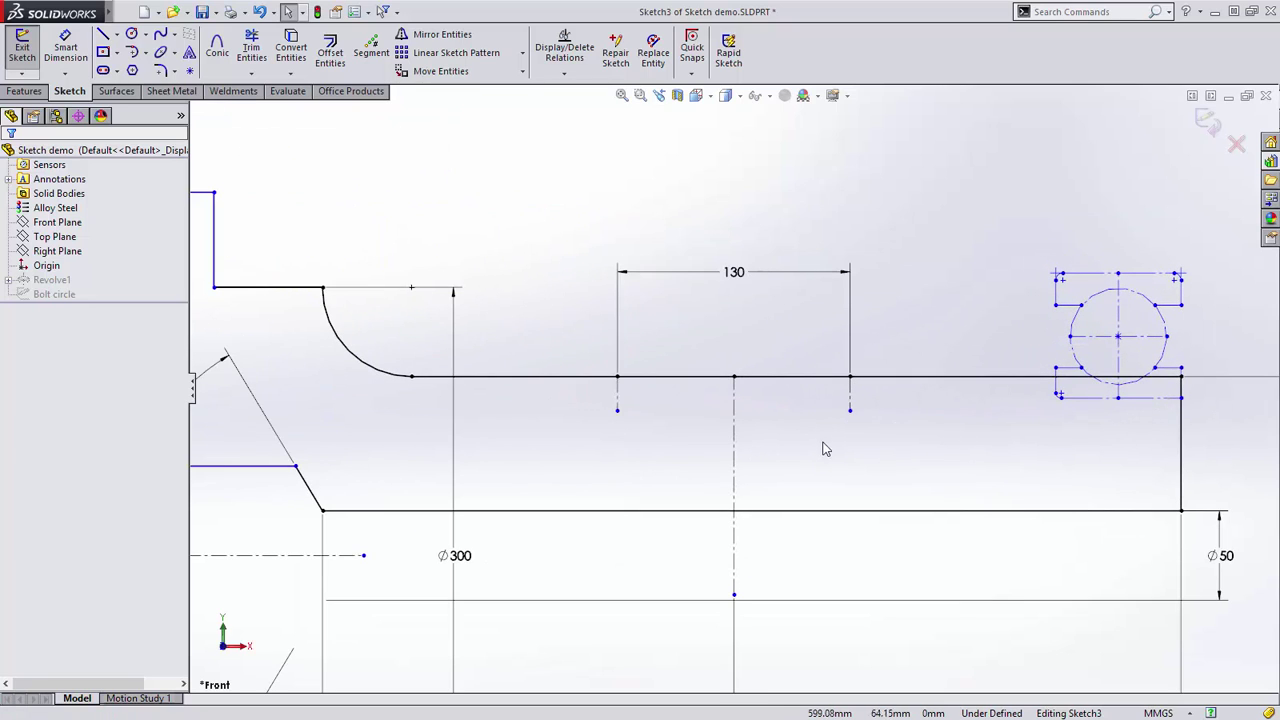
{"action": "key", "text": "s"}
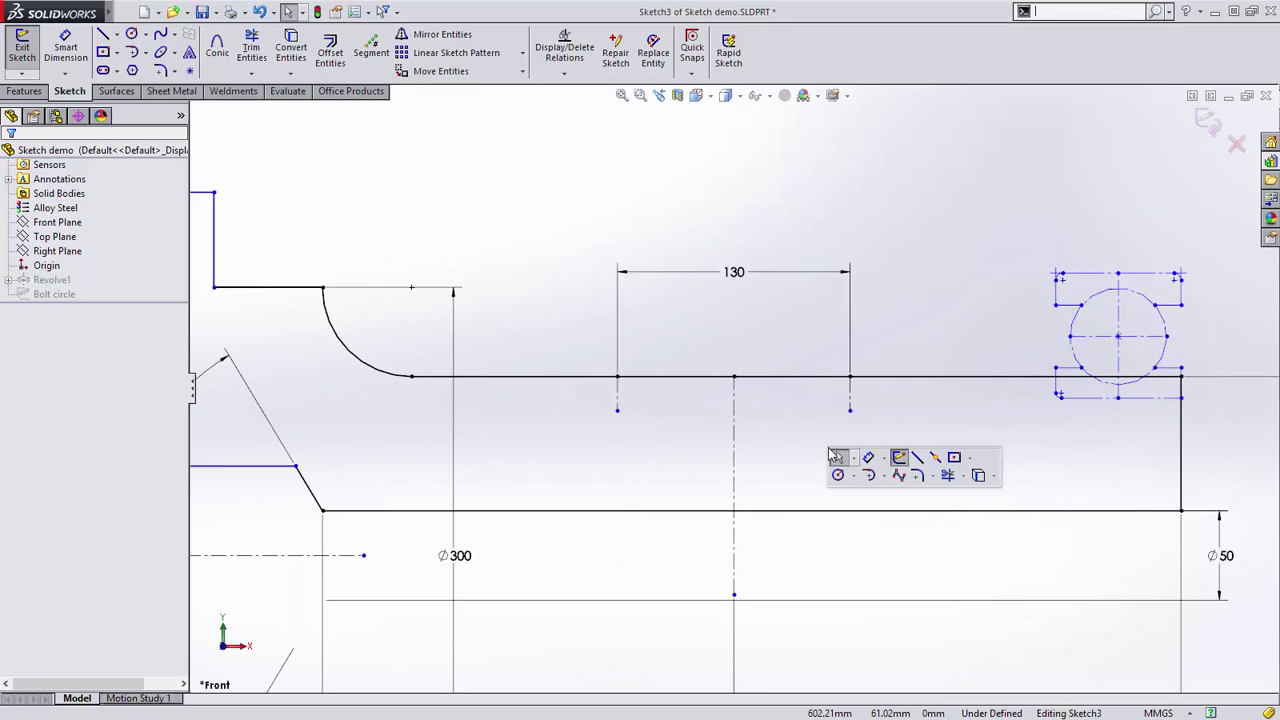
{"action": "left_click", "coordinate": [917, 458]}
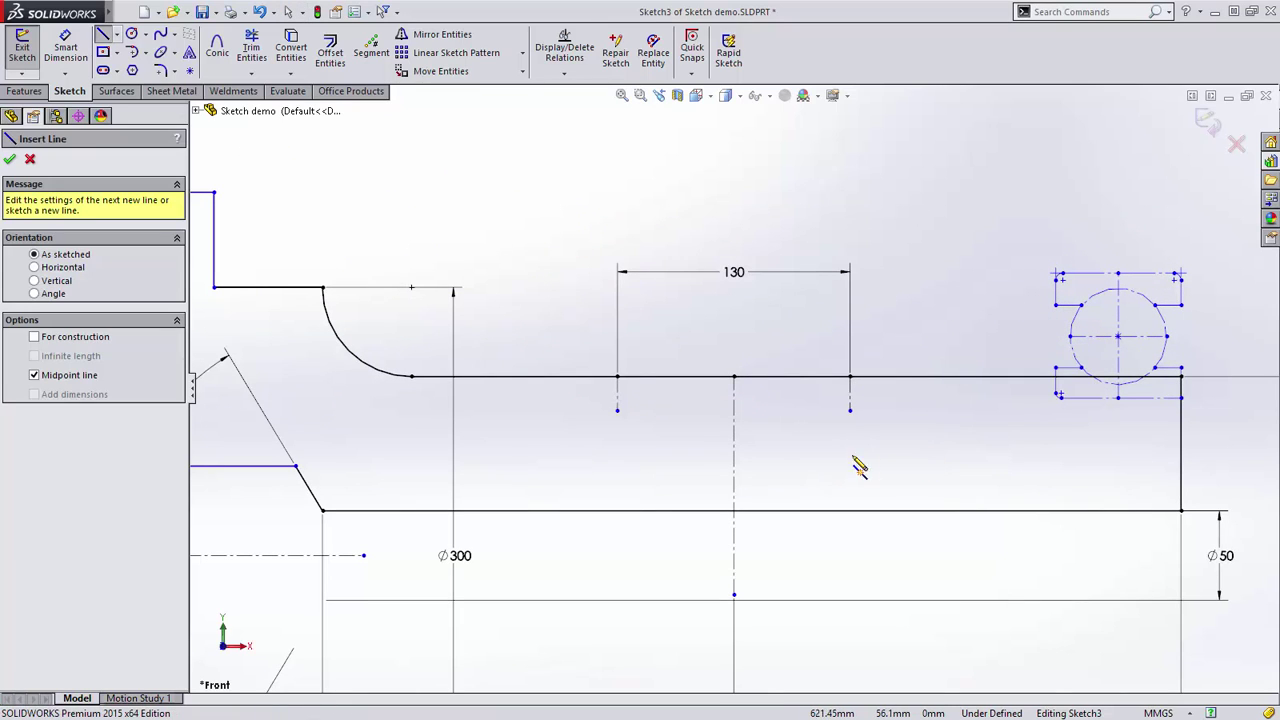
{"action": "left_click", "coordinate": [734, 460]}
{"action": "left_click", "coordinate": [819, 460]}
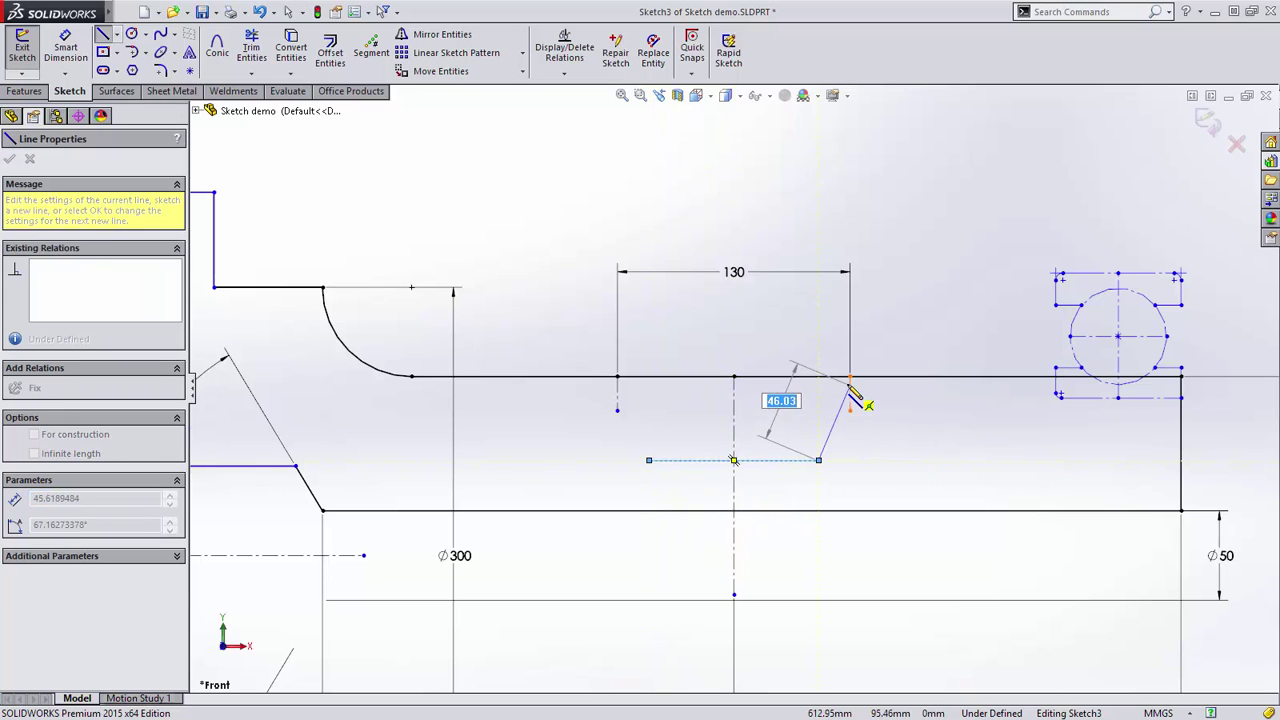
{"action": "left_click", "coordinate": [850, 377]}
{"action": "left_click", "coordinate": [617, 377]}
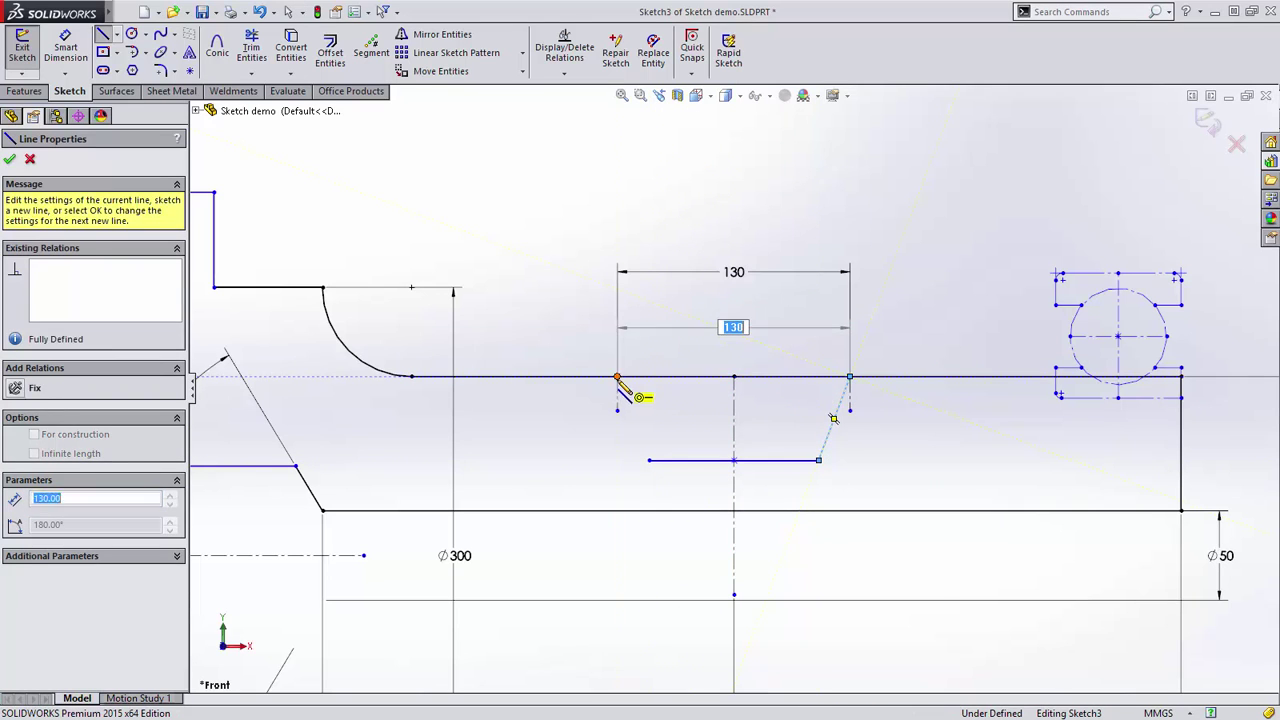
{"action": "left_click", "coordinate": [649, 460]}
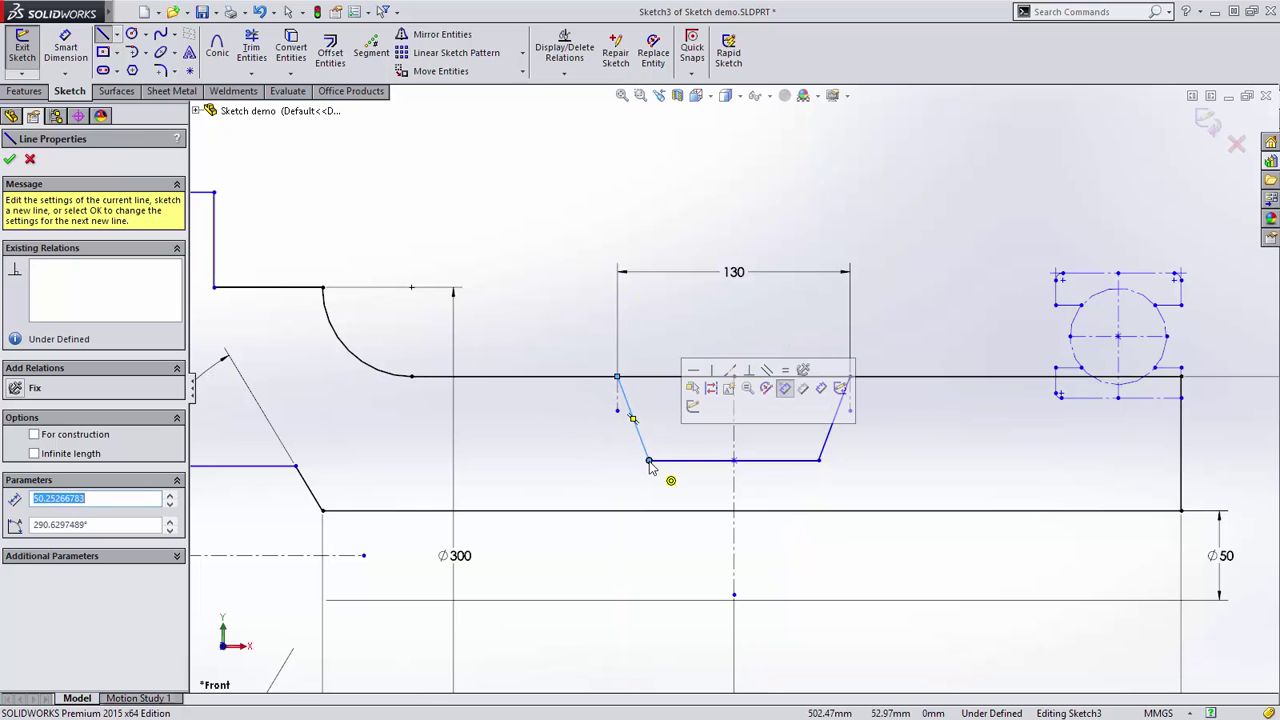
{"action": "key", "text": "Escape"}
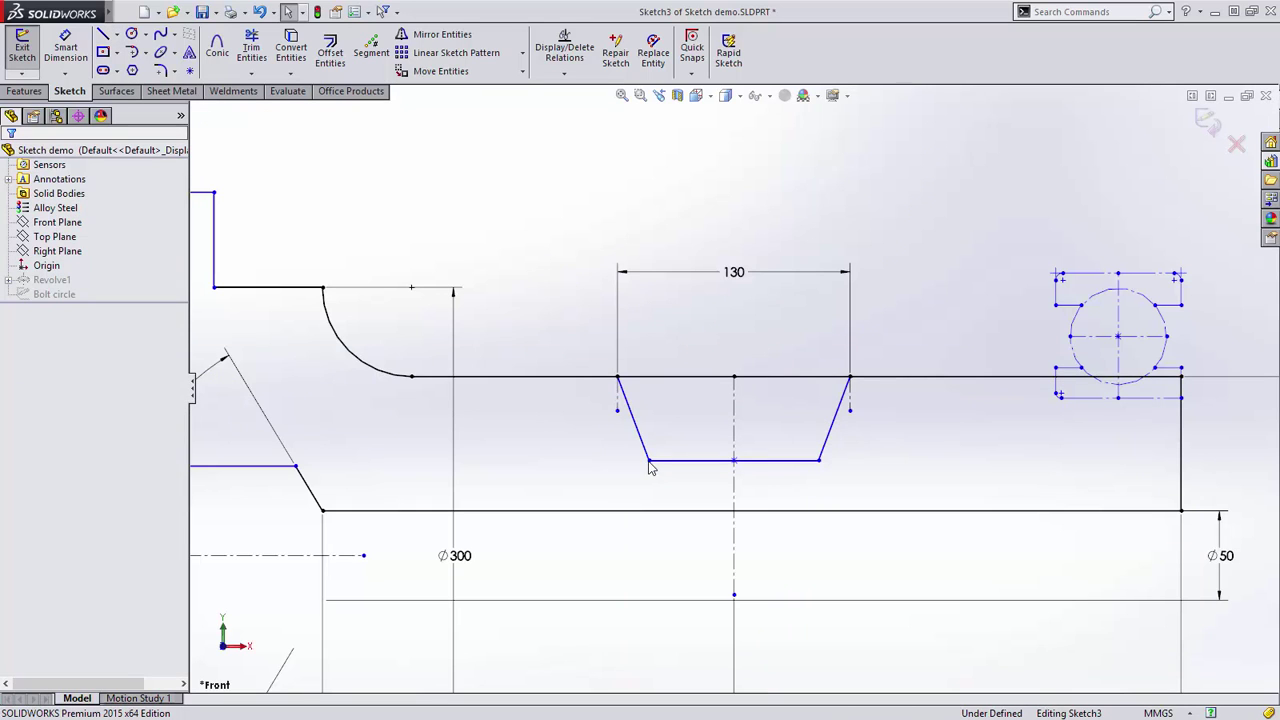
Reshape the groove by moving its floor's corner up and inward, making it shallow with a floor about 61 mm wide.
{"action": "left_click_drag", "start_coordinate": [649, 461], "coordinate": [698, 403]}
{"action": "left_click", "coordinate": [698, 396]}
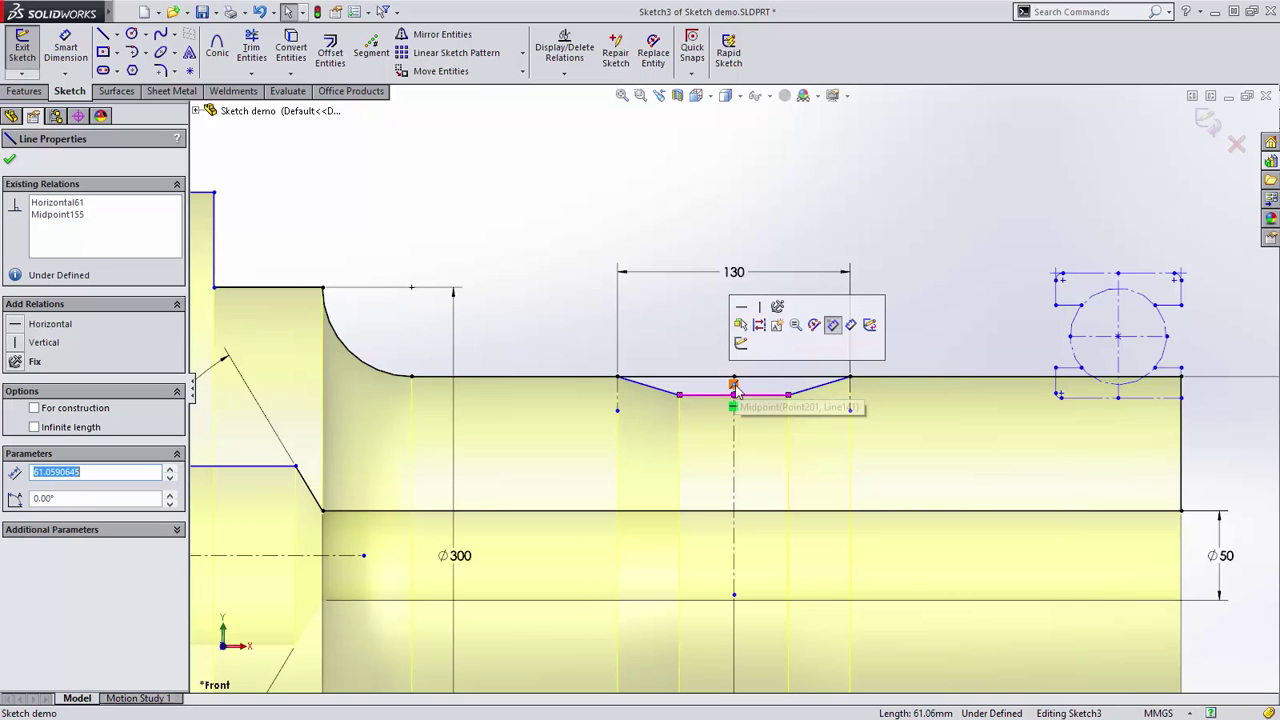
{"action": "left_click", "coordinate": [647, 353]}
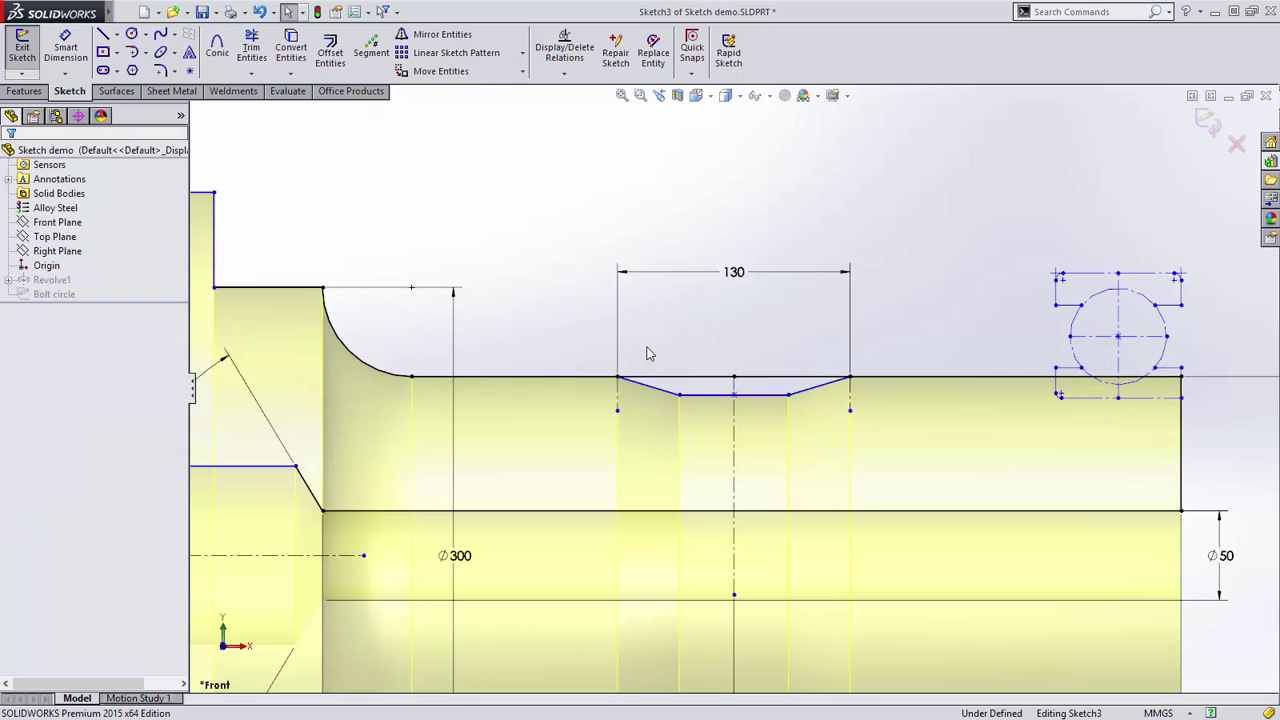
Sketch a corner rectangle 30 mm wide and 10 mm high in the empty area above the shaft, with construction lines from the midpoints.
{"action": "key", "text": "s"}
{"action": "left_click", "coordinate": [776, 365]}
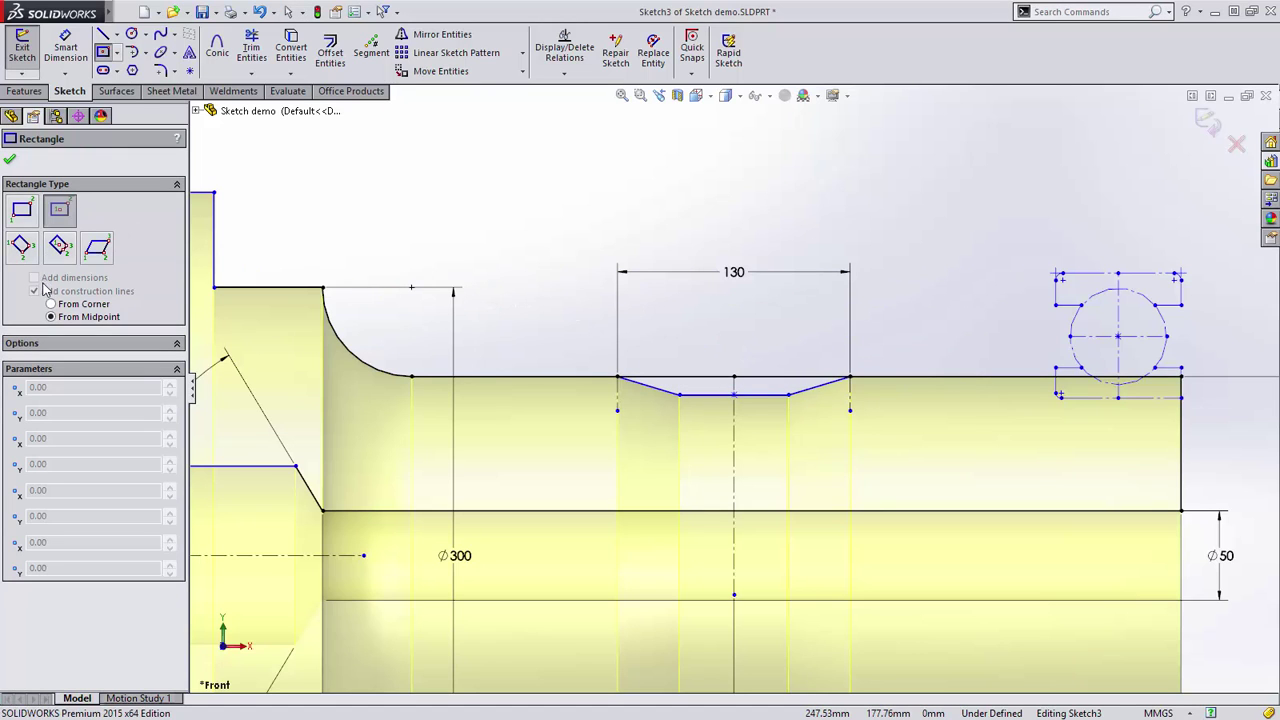
{"action": "left_click", "coordinate": [97, 250]}
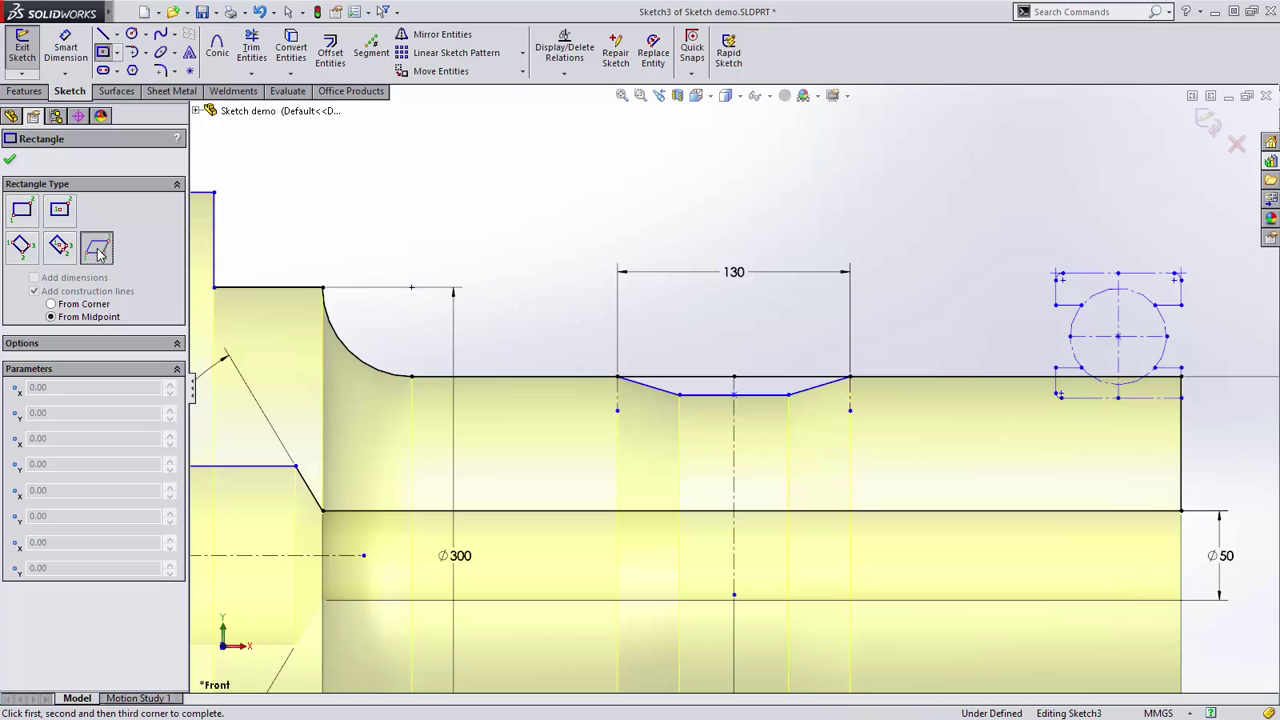
{"action": "left_click", "coordinate": [59, 246]}
{"action": "left_click", "coordinate": [21, 246]}
{"action": "left_click", "coordinate": [21, 212]}
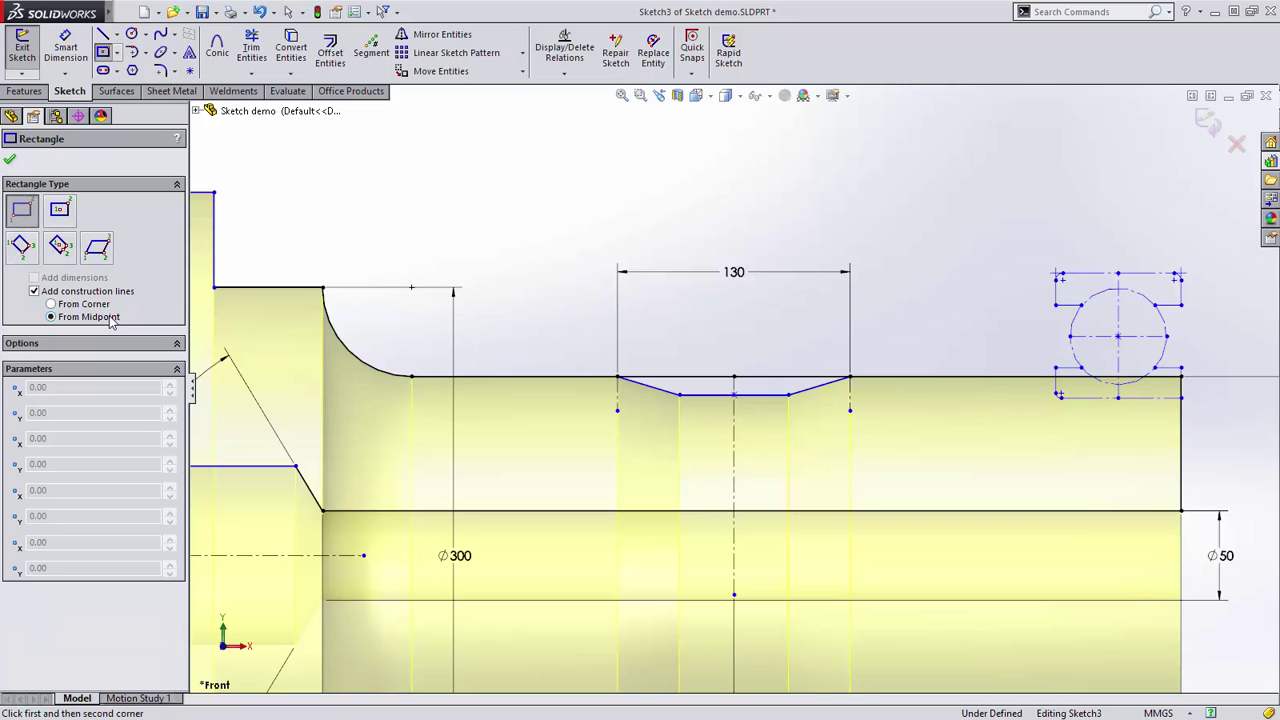
{"action": "left_click", "coordinate": [471, 192]}
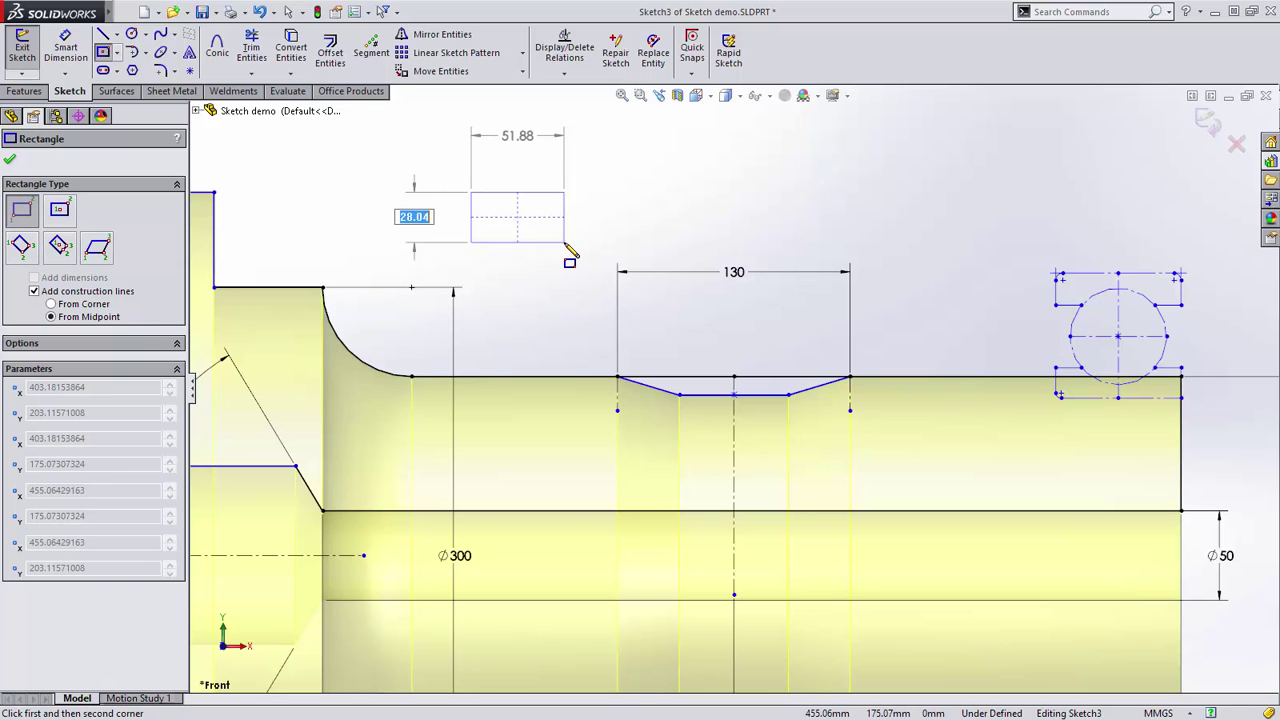
{"action": "type", "text": "10"}
{"action": "key", "text": "Tab"}
{"action": "type", "text": "30"}
{"action": "key", "text": "Return"}
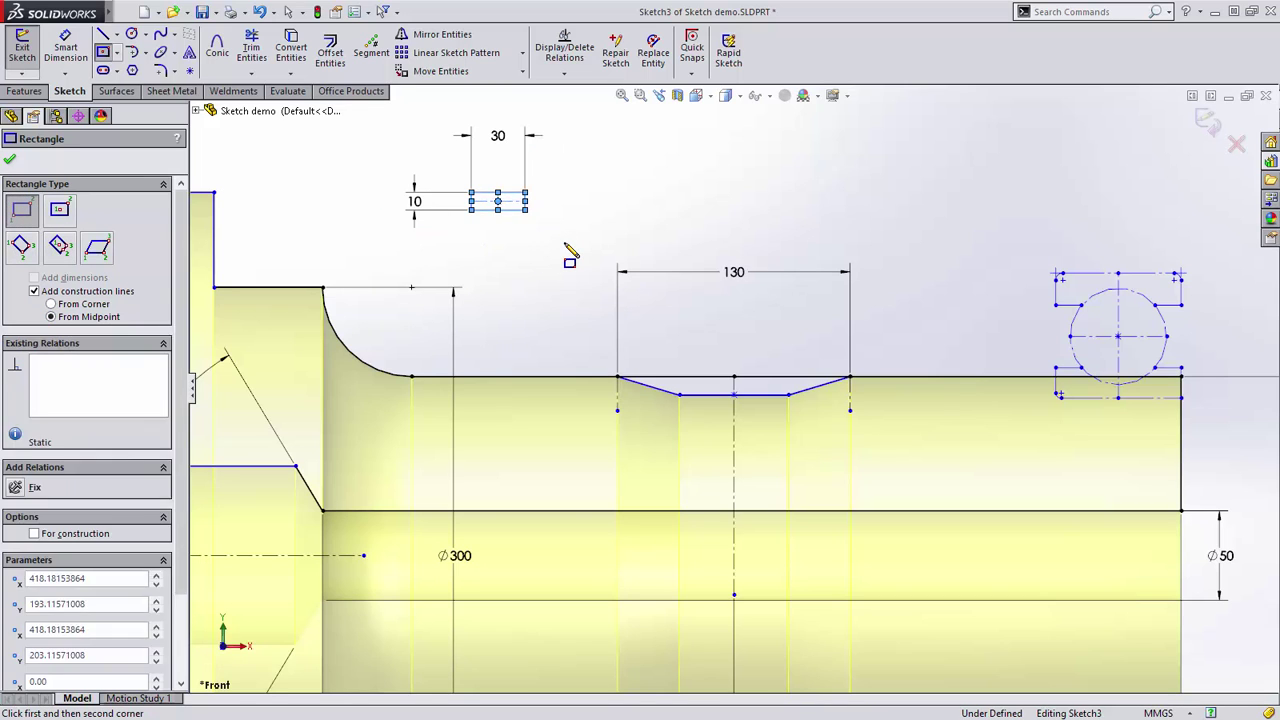
Move the rectangle into the groove, attaching its upper edge's midpoint to the midpoint of the groove floor.
{"action": "key", "text": "Escape"}
{"action": "left_click_drag", "start_coordinate": [498, 201], "coordinate": [736, 398]}
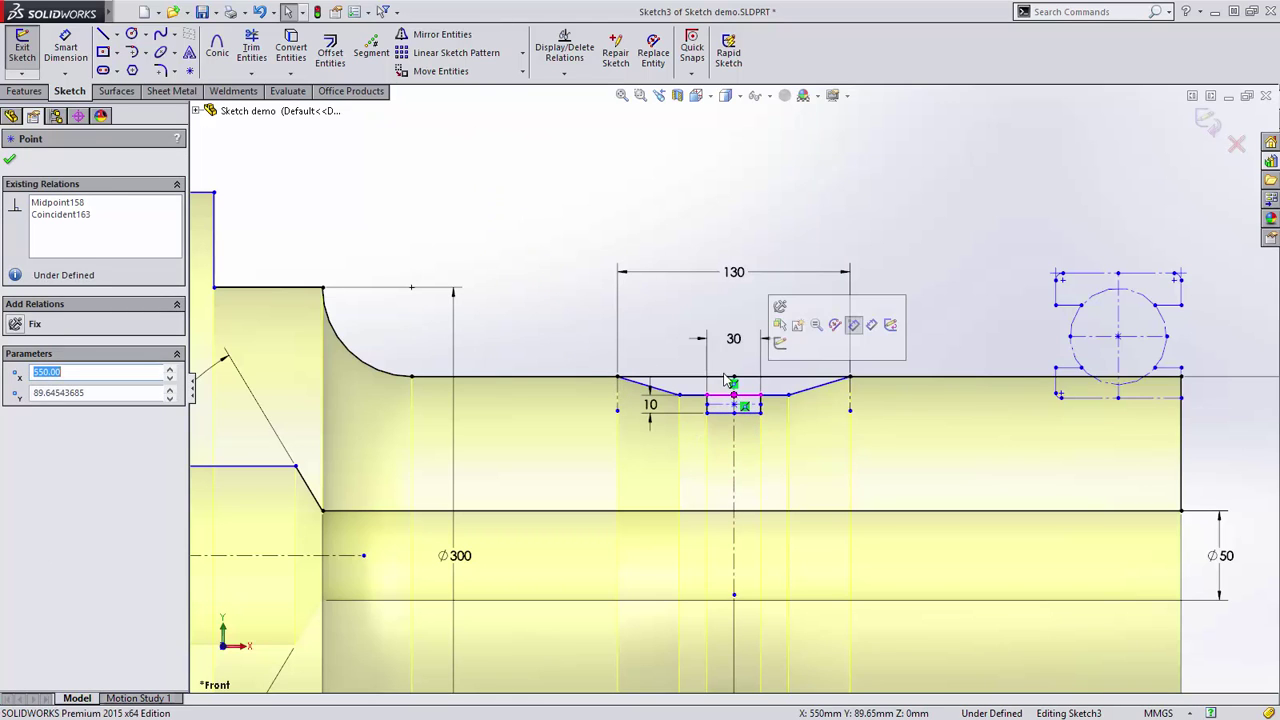
{"action": "left_click", "coordinate": [726, 366]}
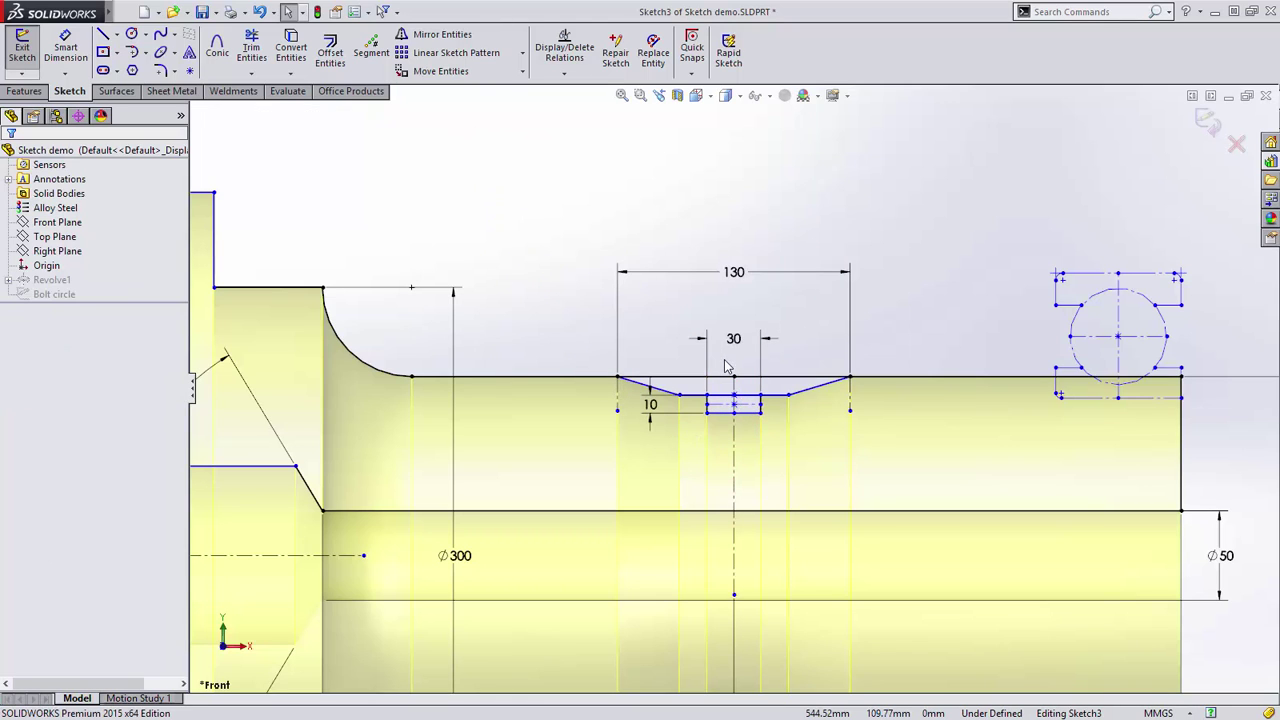
Divide the long horizontal bore line into 6 equal sketch segments.
{"action": "left_click", "coordinate": [702, 511]}
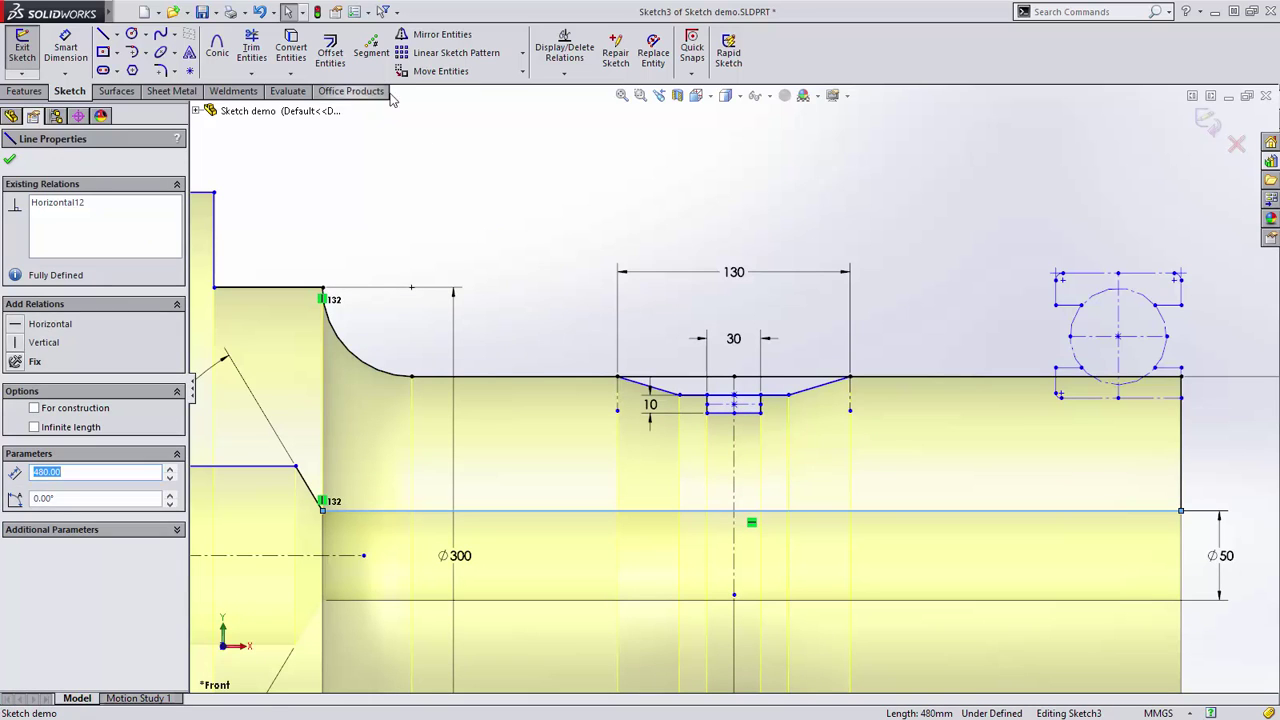
{"action": "left_click", "coordinate": [371, 50]}
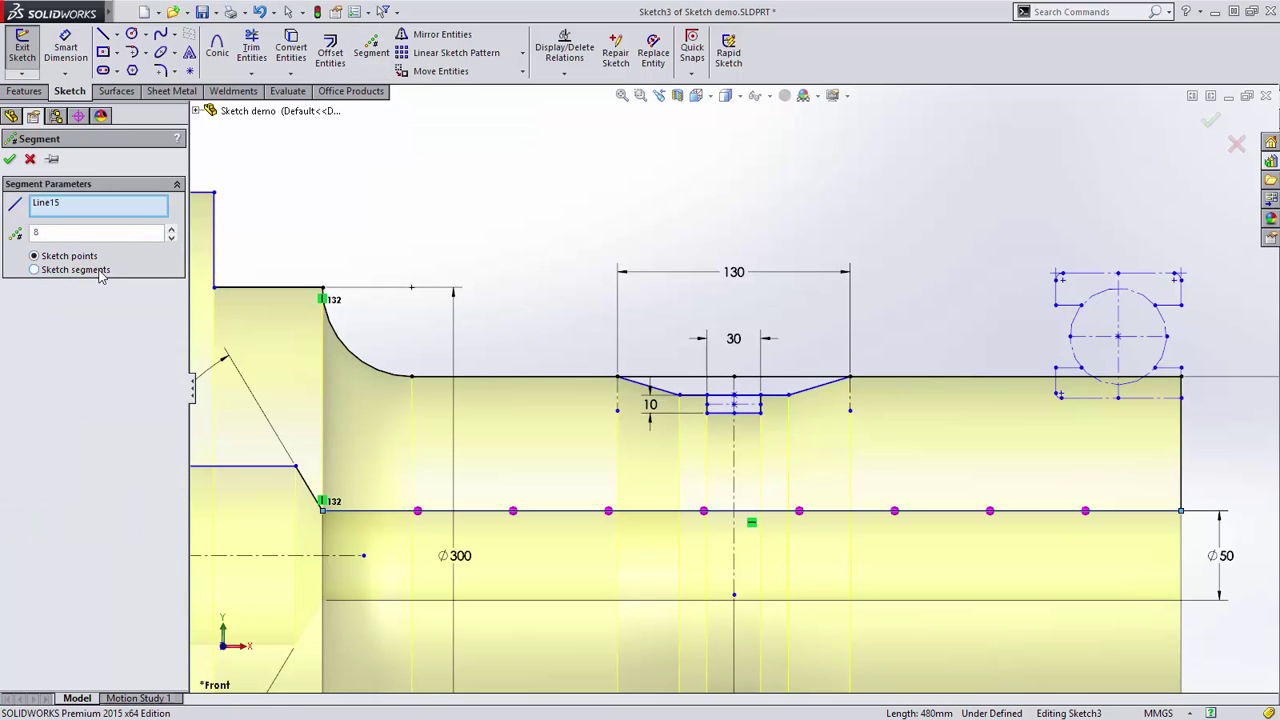
{"action": "left_click", "coordinate": [35, 270]}
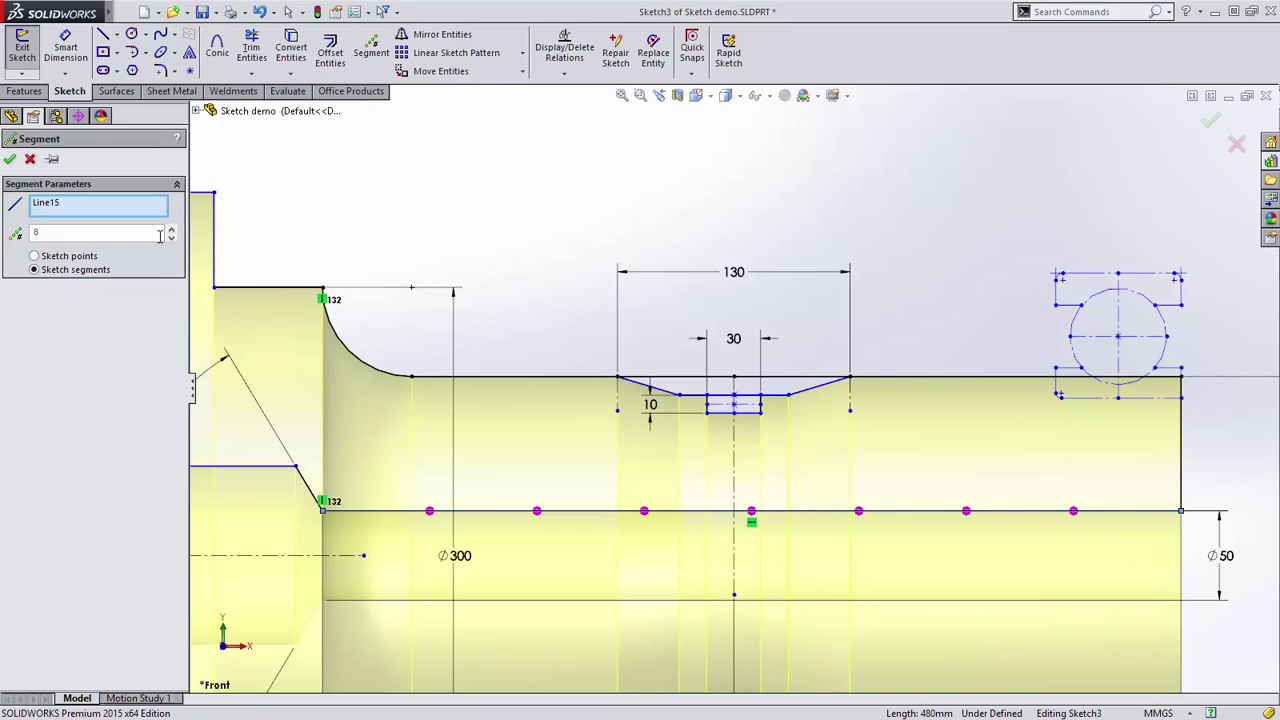
{"action": "left_click", "coordinate": [172, 240]}
{"action": "left_click", "coordinate": [172, 240]}
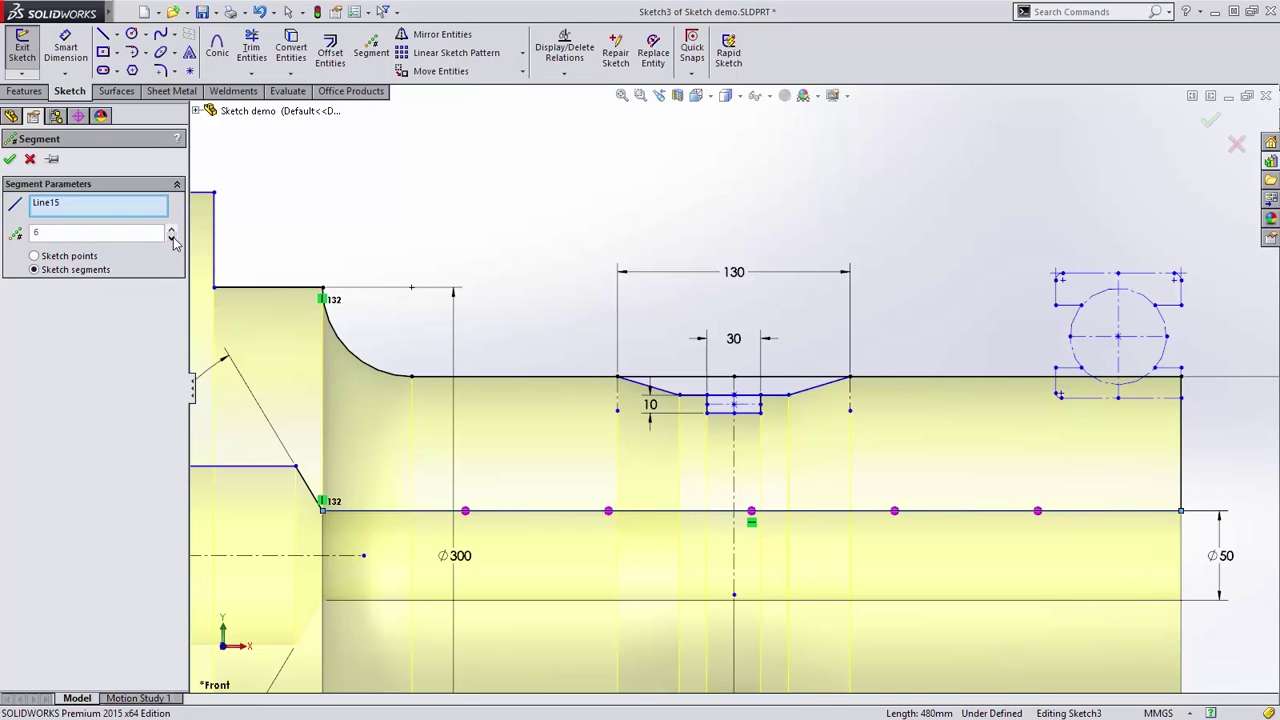
{"action": "left_click", "coordinate": [11, 160]}
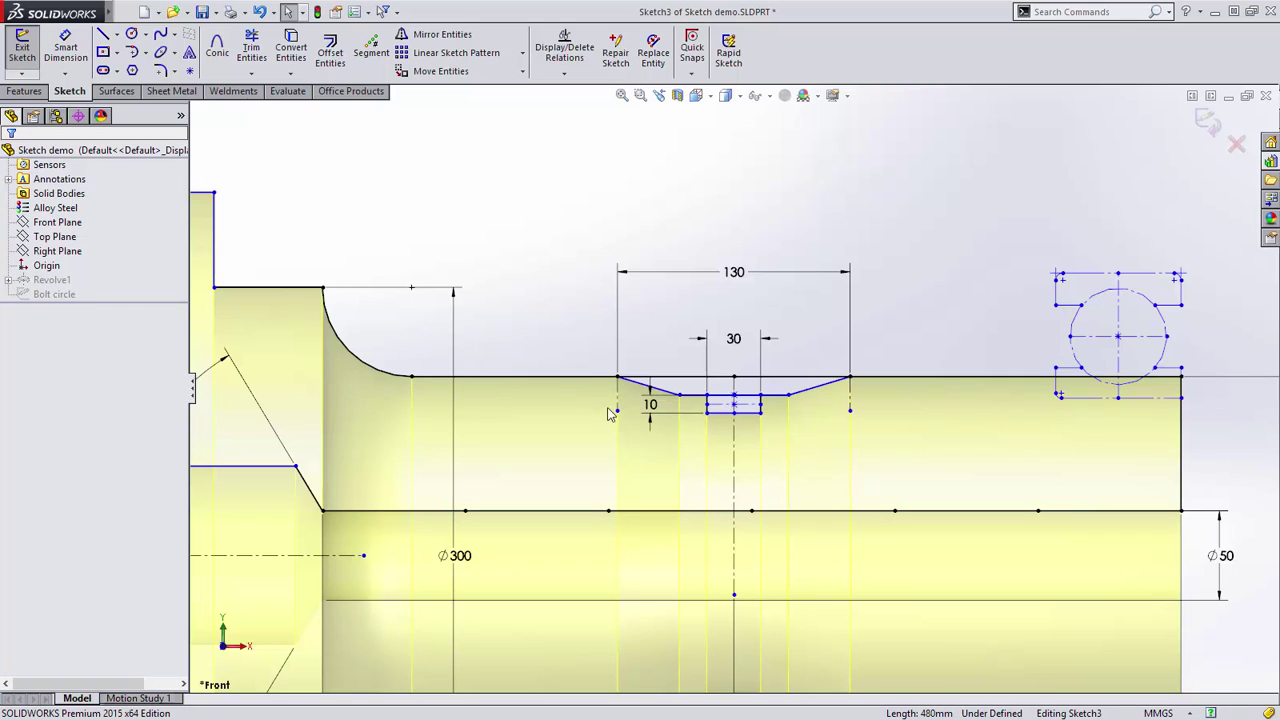
Delete all relations of the bore line's outermost segment and reshape it into a sloped chamfer line about 51 mm long at the shaft's end.
{"action": "left_click", "coordinate": [1152, 511]}
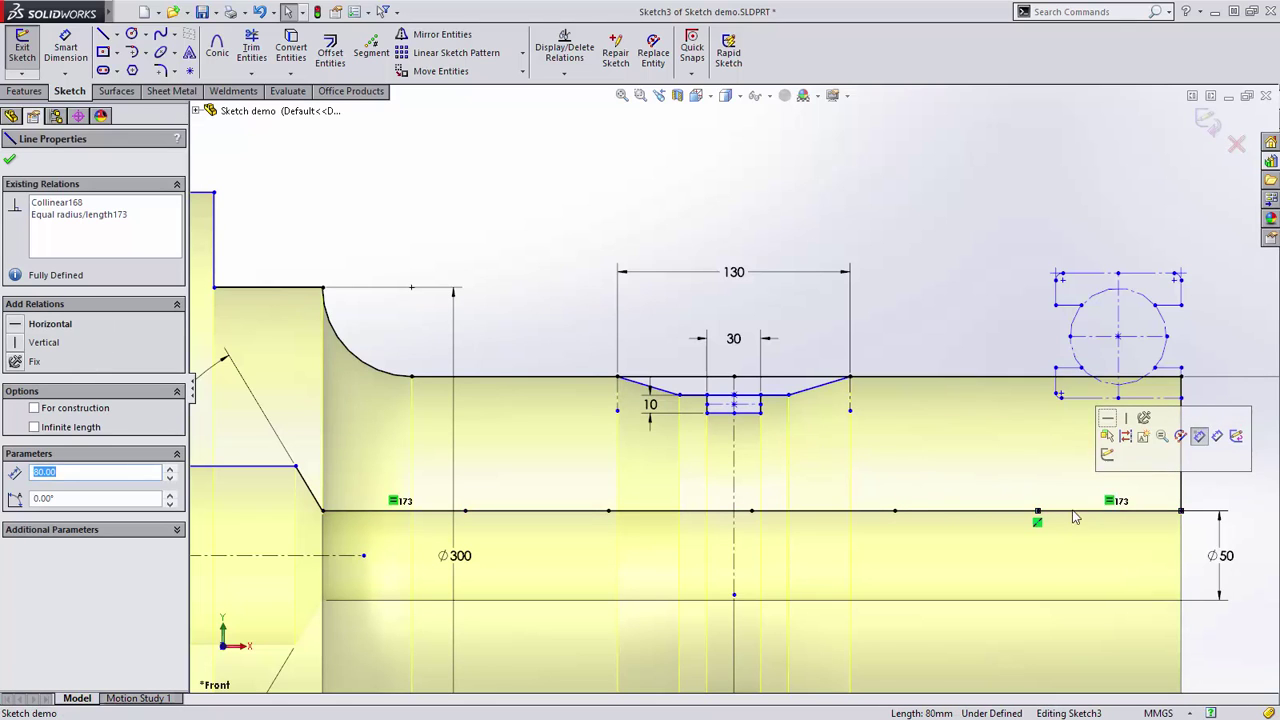
{"action": "right_click", "coordinate": [148, 234]}
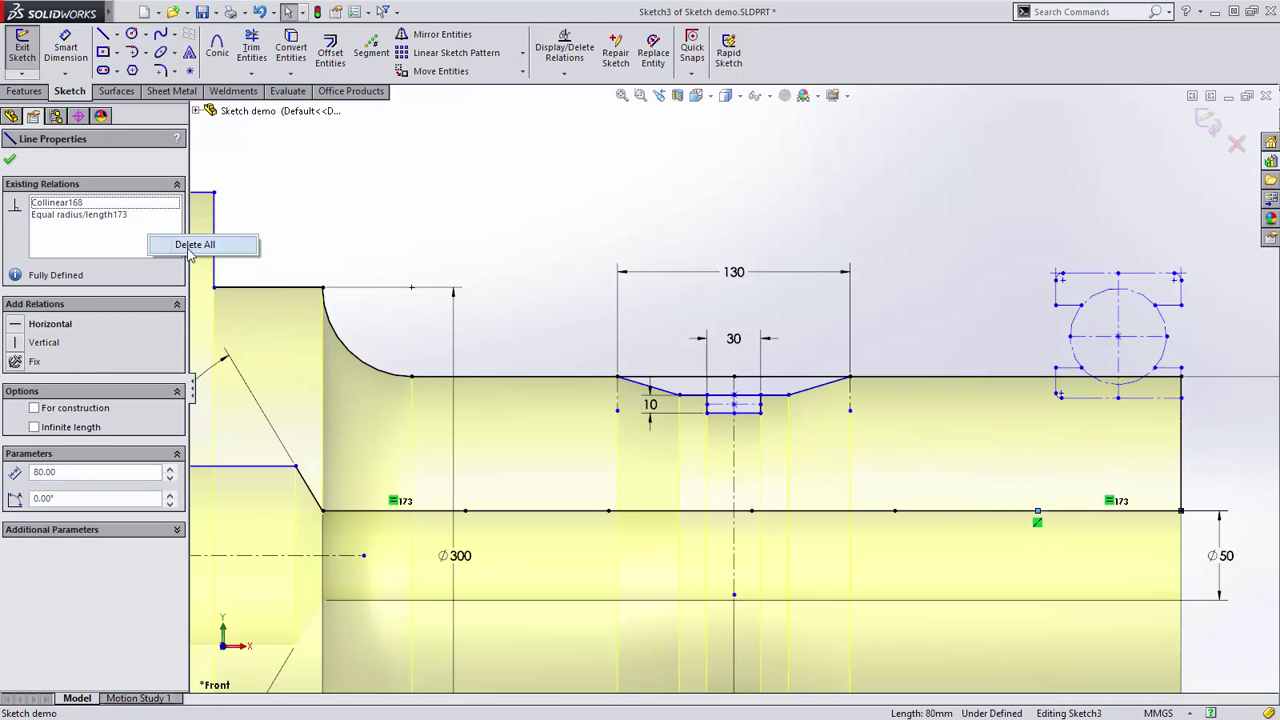
{"action": "left_click", "coordinate": [200, 245]}
{"action": "left_click", "coordinate": [977, 432]}
{"action": "left_click_drag", "start_coordinate": [1183, 513], "coordinate": [1130, 517]}
{"action": "left_click", "coordinate": [982, 337]}
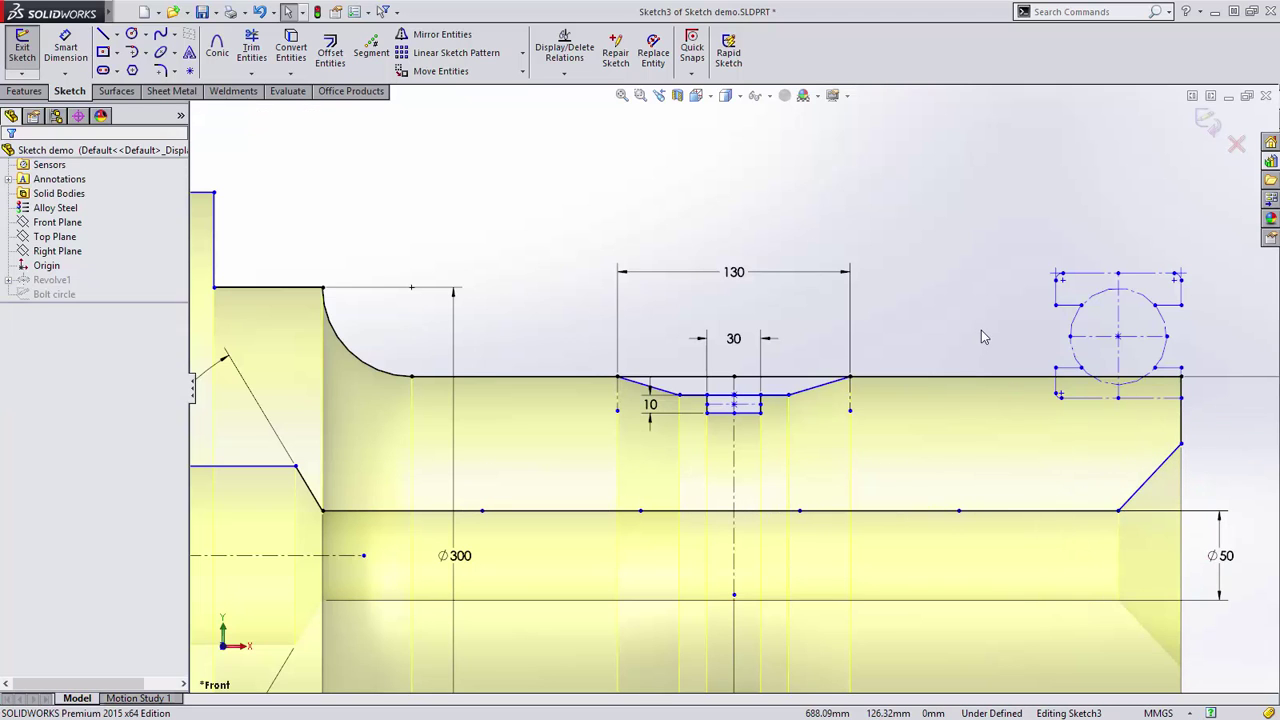
Select the chain of construction lines below the circle at the shaft's end and convert it to solid geometry.
{"action": "left_click", "coordinate": [1085, 397]}
{"action": "right_click", "coordinate": [1084, 399]}
{"action": "left_click", "coordinate": [1124, 455]}
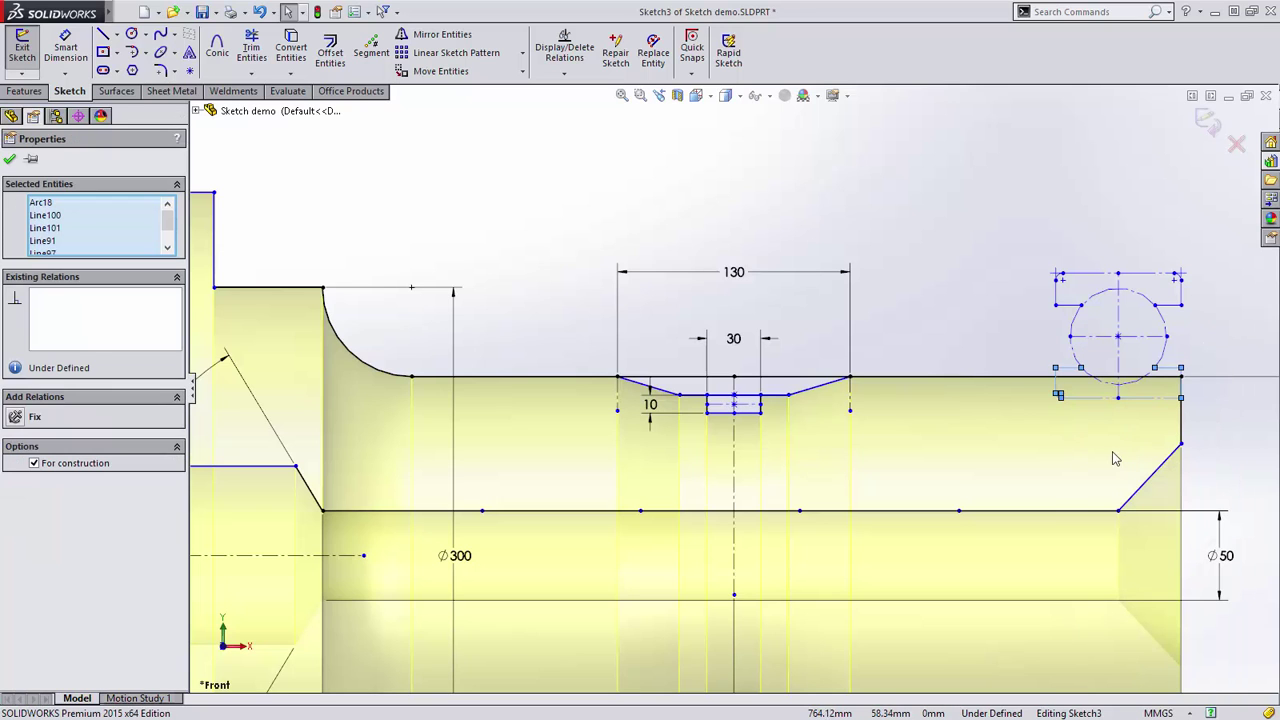
{"action": "right_click", "coordinate": [1060, 455]}
{"action": "left_click", "coordinate": [1088, 392]}
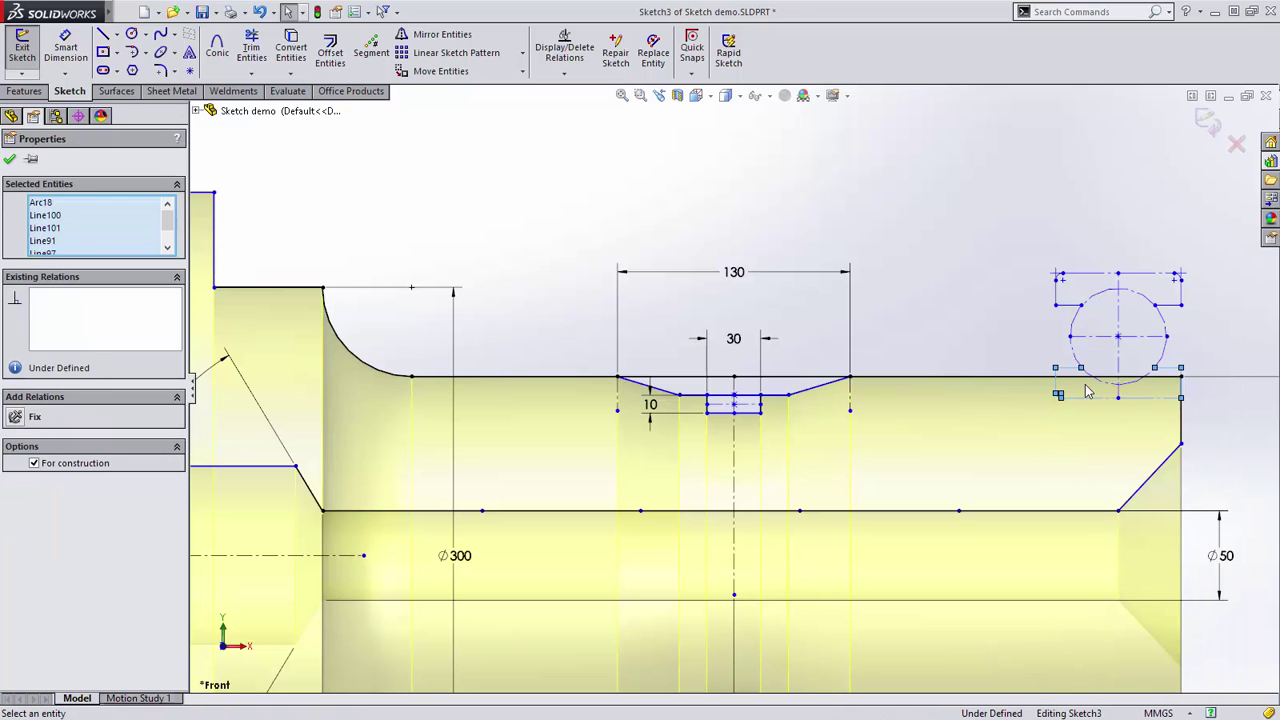
Shorten the sloped chamfer line to about 42 mm, exit the profile sketch to rebuild the shaft, and fit the model in view.
{"action": "left_click", "coordinate": [1147, 481]}
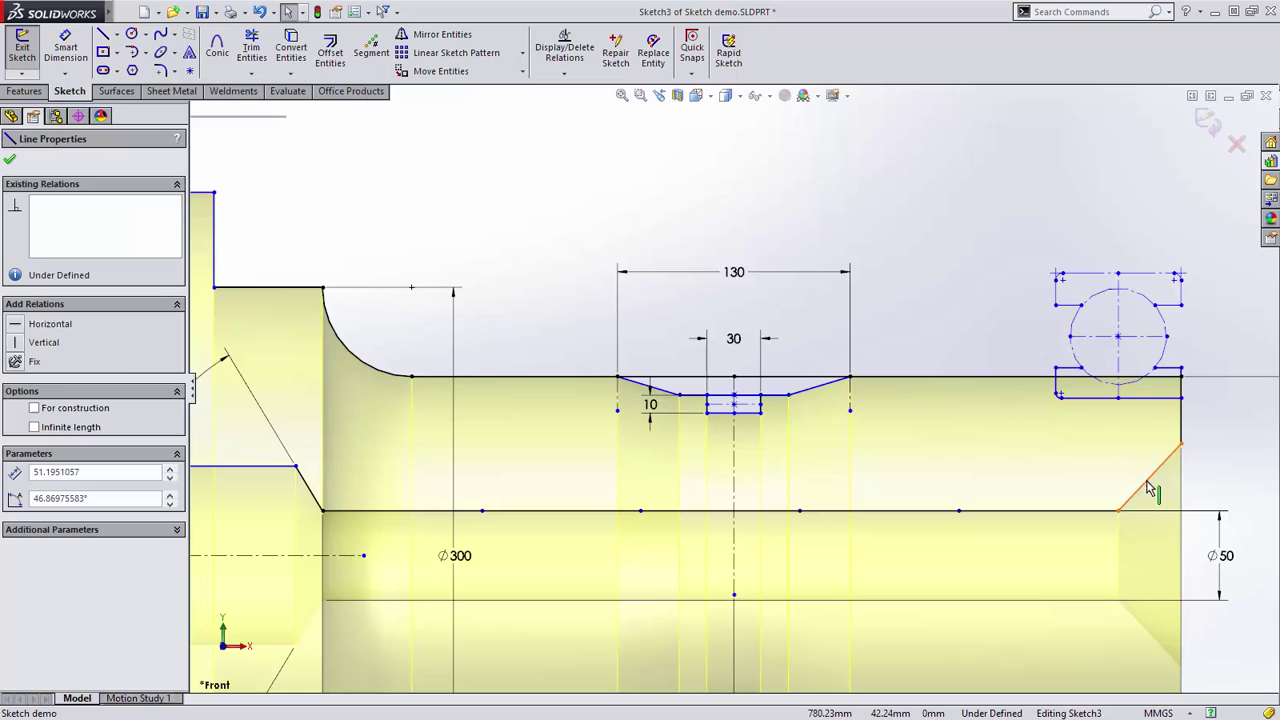
{"action": "left_click_drag", "start_coordinate": [1150, 494], "coordinate": [1155, 498]}
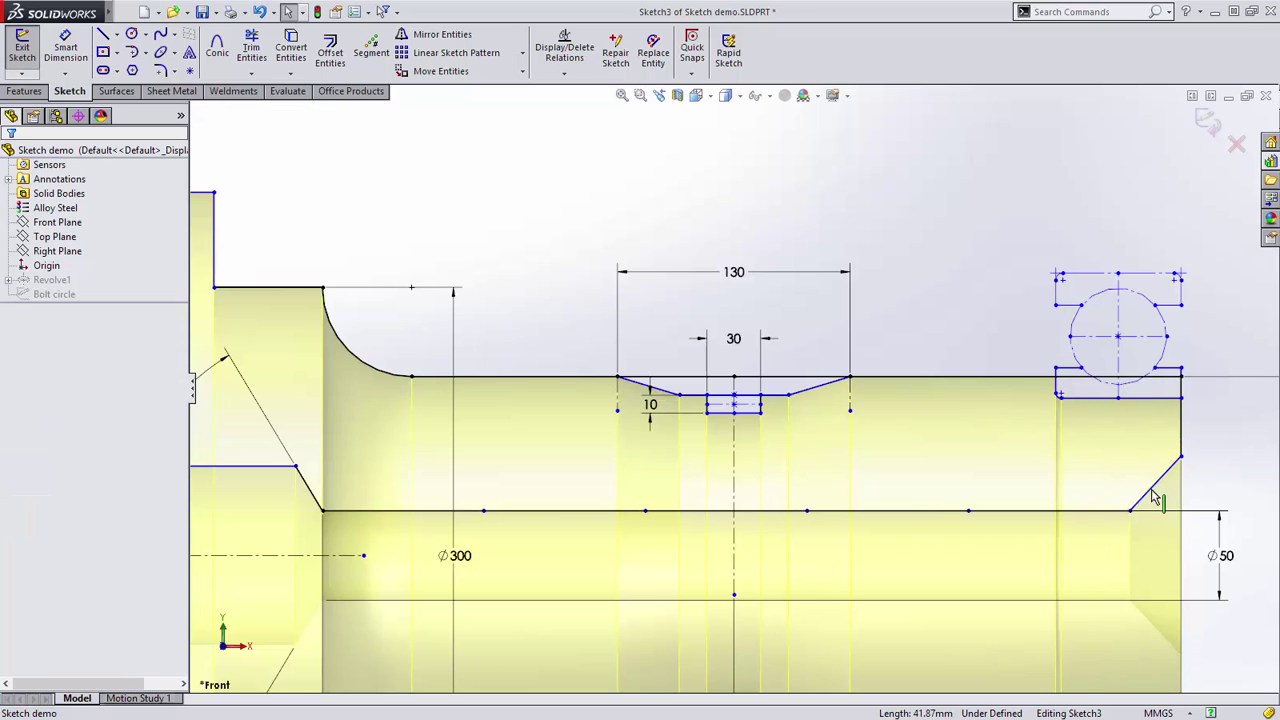
{"action": "left_click", "coordinate": [1208, 122]}
{"action": "key", "text": "f"}
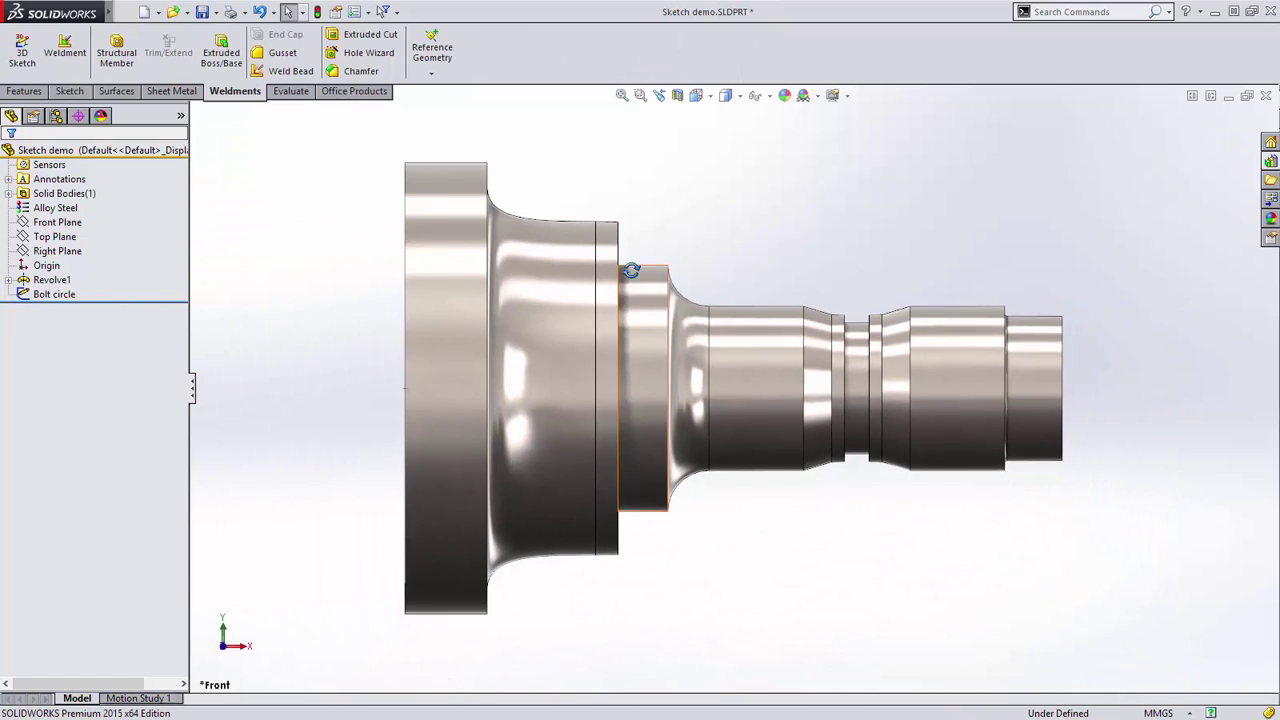
Open the Bolt circle sketch on the flange's front face for editing.
{"action": "middle_click_drag", "start_coordinate": [631, 270], "coordinate": [721, 318]}
{"action": "right_click", "coordinate": [643, 315]}
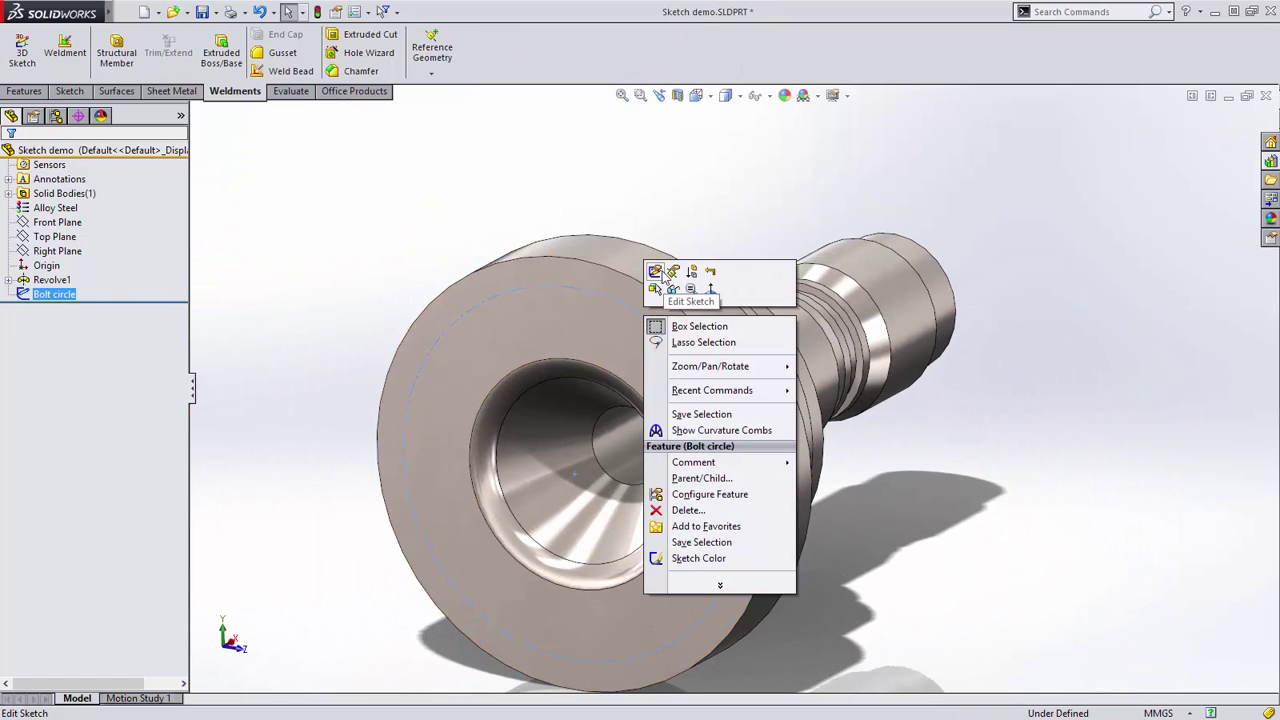
{"action": "left_click", "coordinate": [660, 273]}
Place 8 equally spaced sketch points around the 475 mm bolt circle with the Segment tool.
{"action": "left_click", "coordinate": [596, 291]}
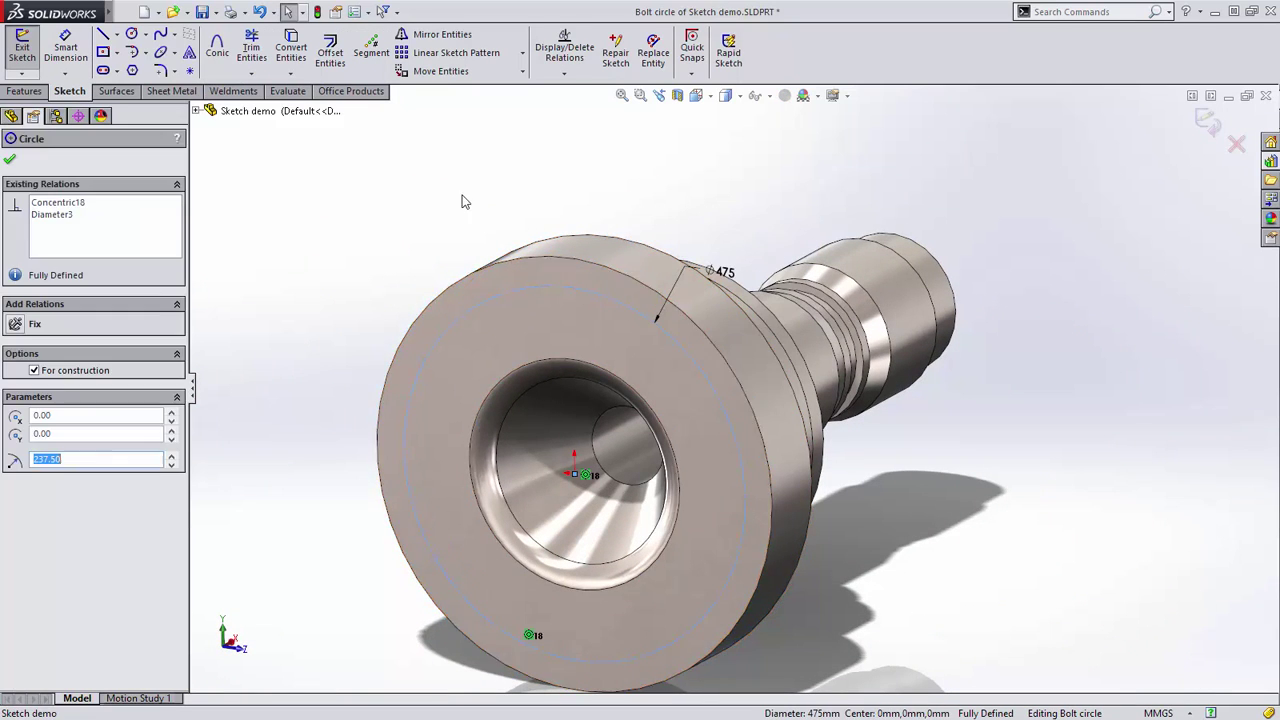
{"action": "left_click", "coordinate": [371, 45]}
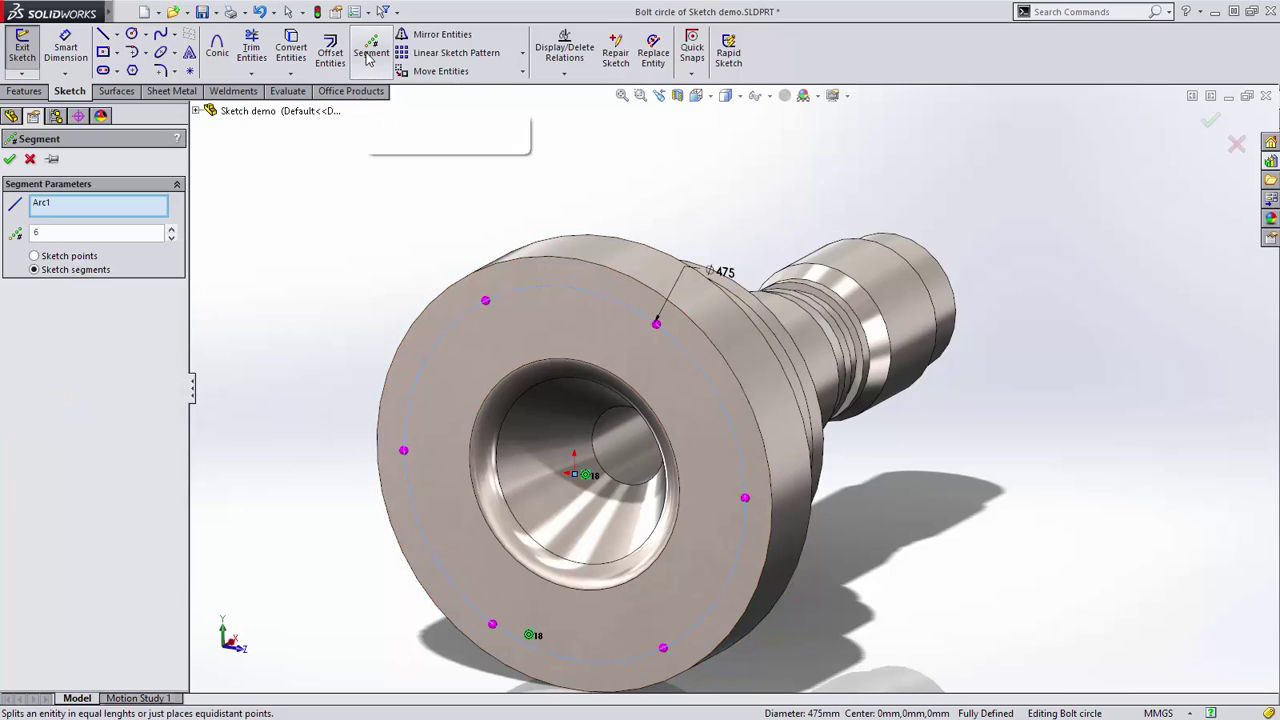
{"action": "left_click", "coordinate": [171, 229]}
{"action": "left_click", "coordinate": [171, 229]}
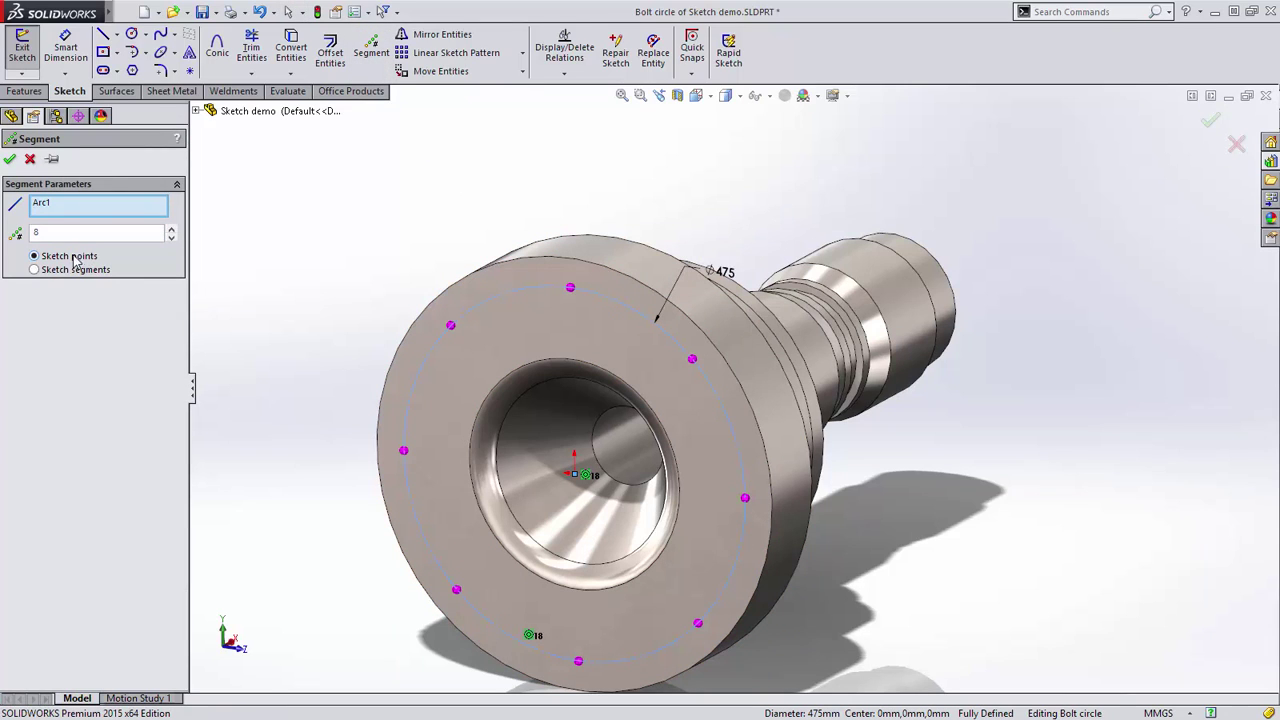
{"action": "left_click", "coordinate": [9, 161]}
Fully define the bolt circle sketch, calculating relations and baseline dimensions from the origin for all entities.
{"action": "right_click", "coordinate": [300, 199]}
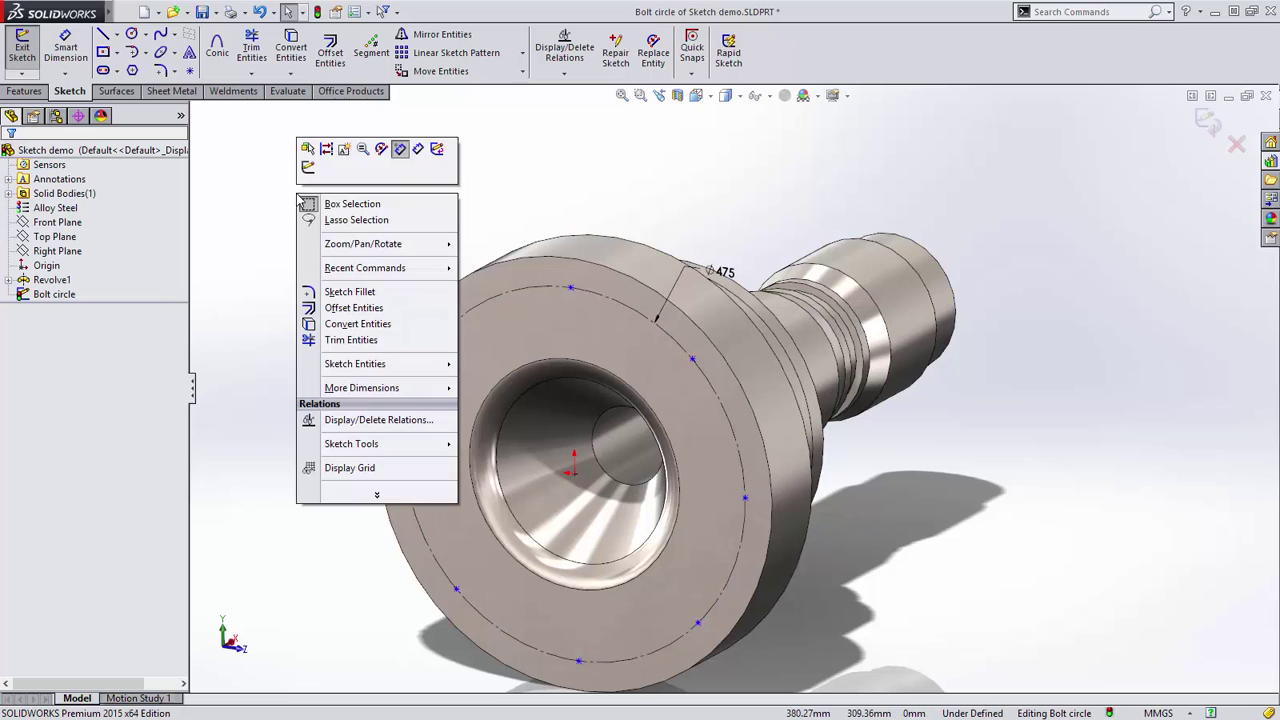
{"action": "left_click", "coordinate": [307, 168]}
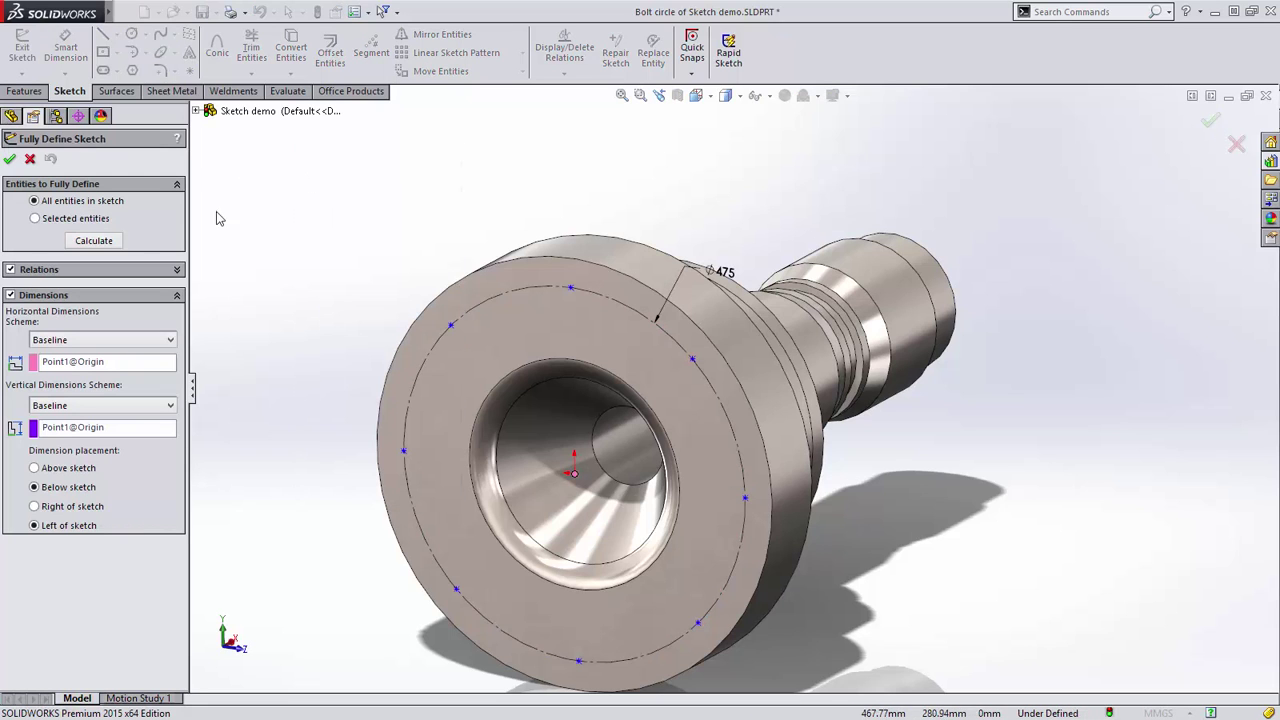
{"action": "left_click", "coordinate": [107, 241]}
{"action": "left_click", "coordinate": [9, 161]}
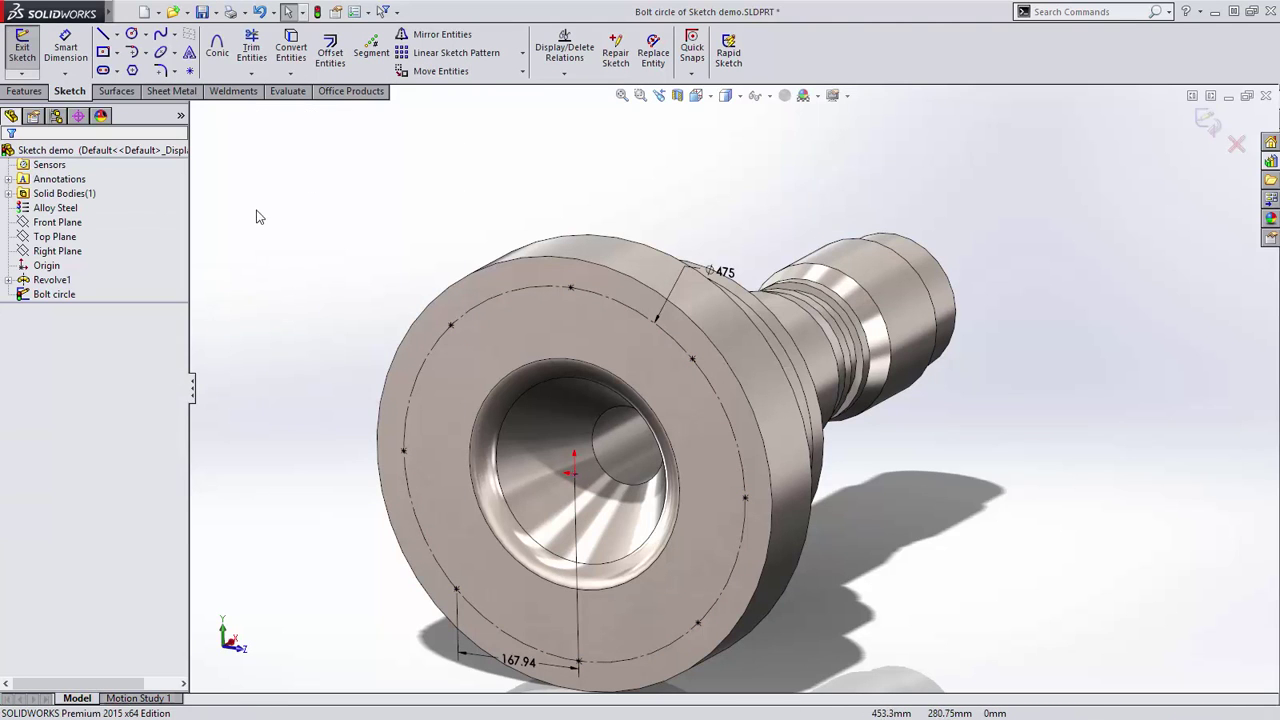
Replace the generated linear dimension with an angular dimension about the circle's centre between two neighbouring bolt circle points.
{"action": "left_click", "coordinate": [505, 661]}
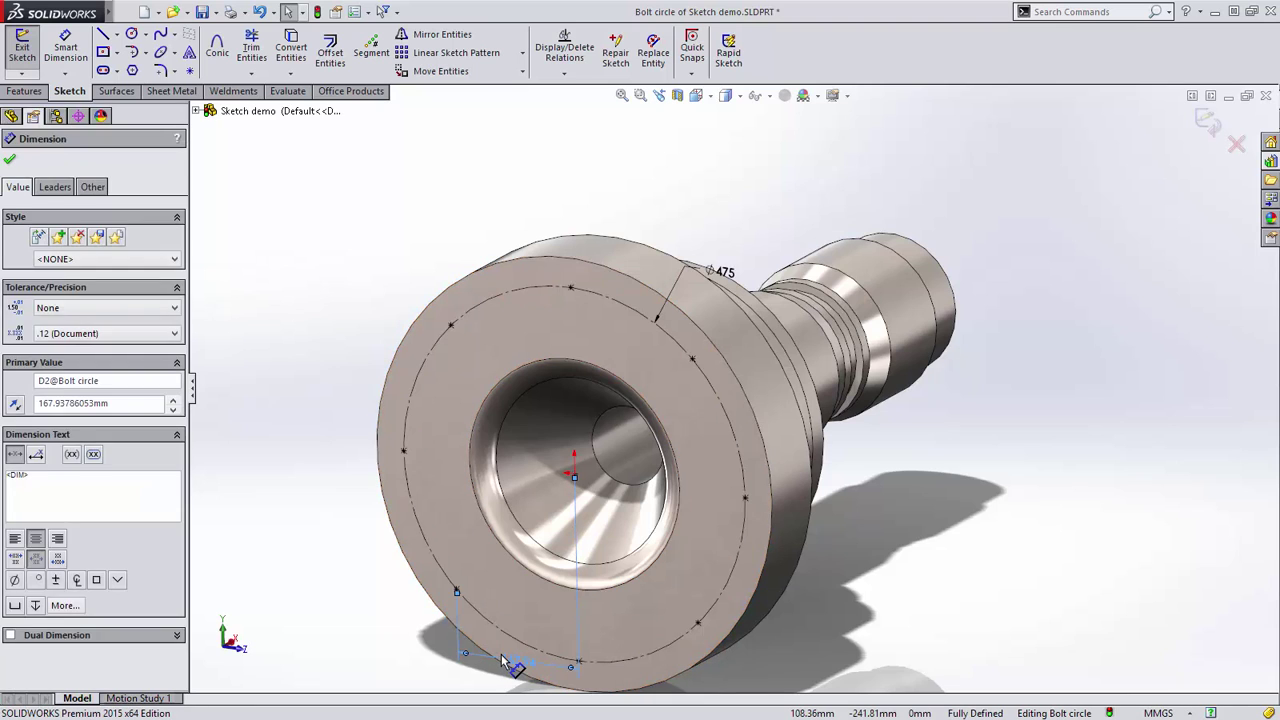
{"action": "key", "text": "Delete"}
{"action": "right_click_drag", "start_coordinate": [344, 457], "coordinate": [333, 352]}
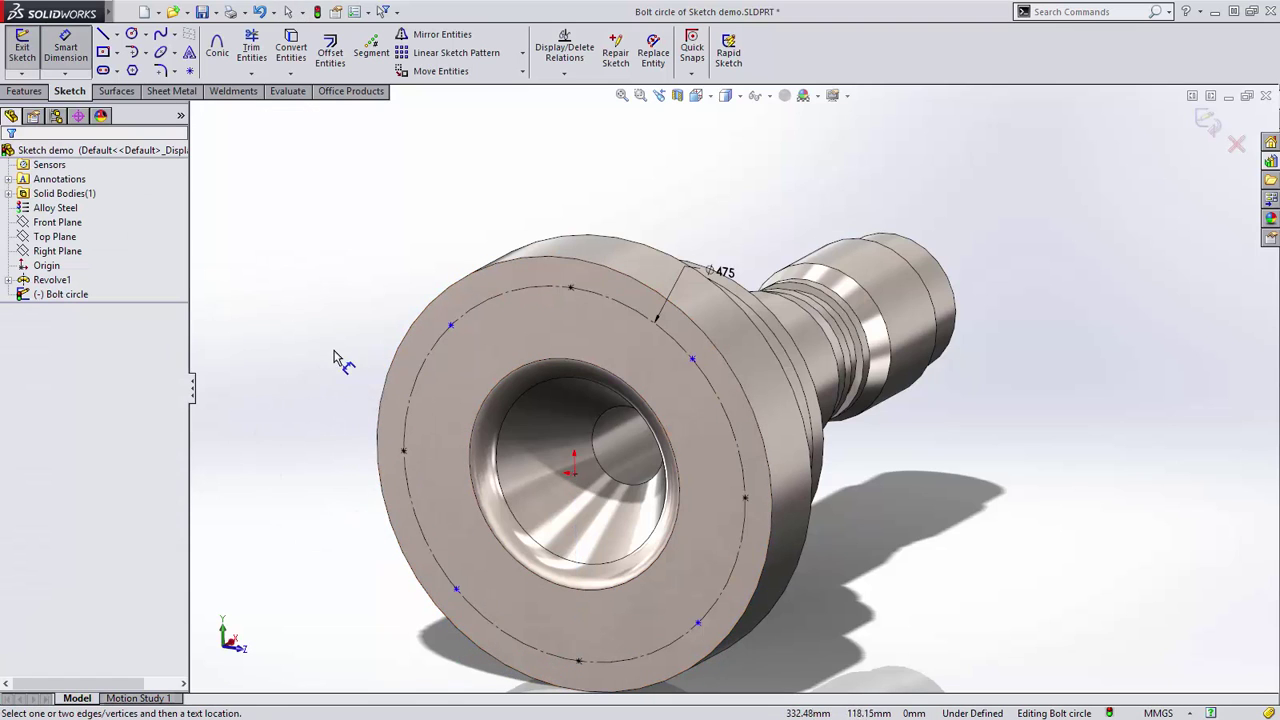
{"action": "left_click", "coordinate": [401, 452]}
{"action": "left_click", "coordinate": [573, 471]}
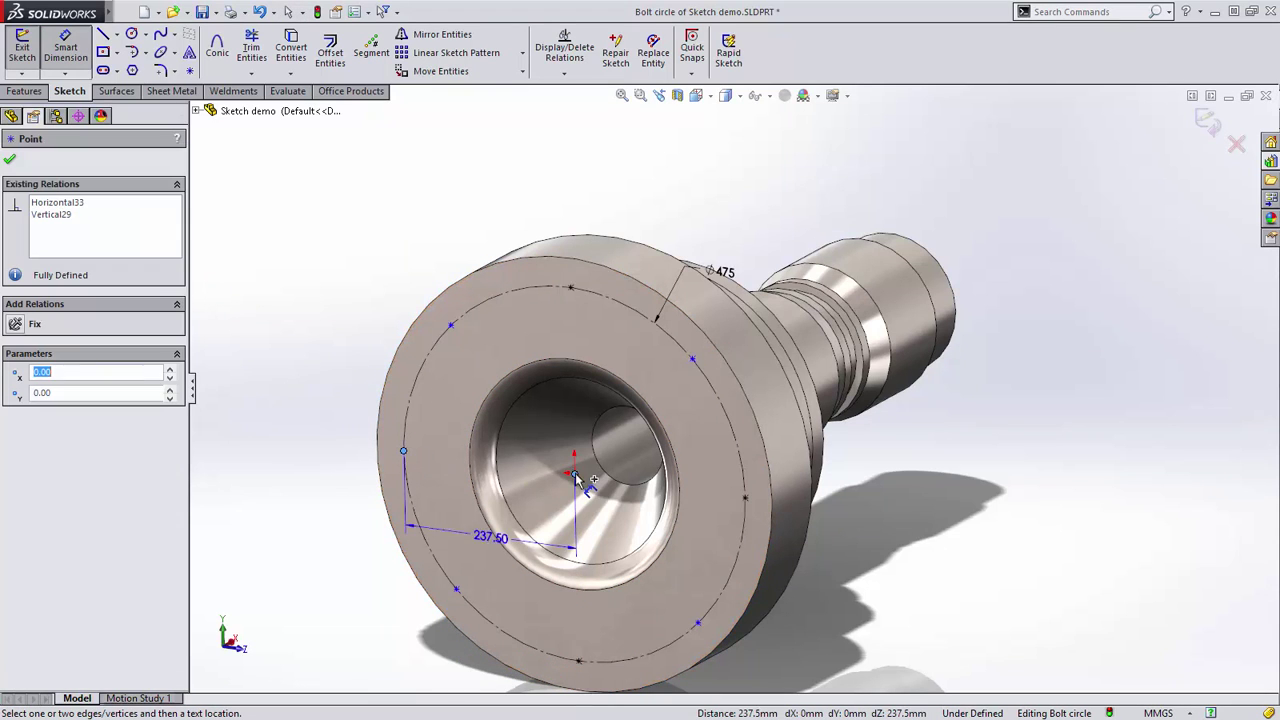
{"action": "left_click", "coordinate": [451, 326]}
{"action": "left_click", "coordinate": [343, 343]}
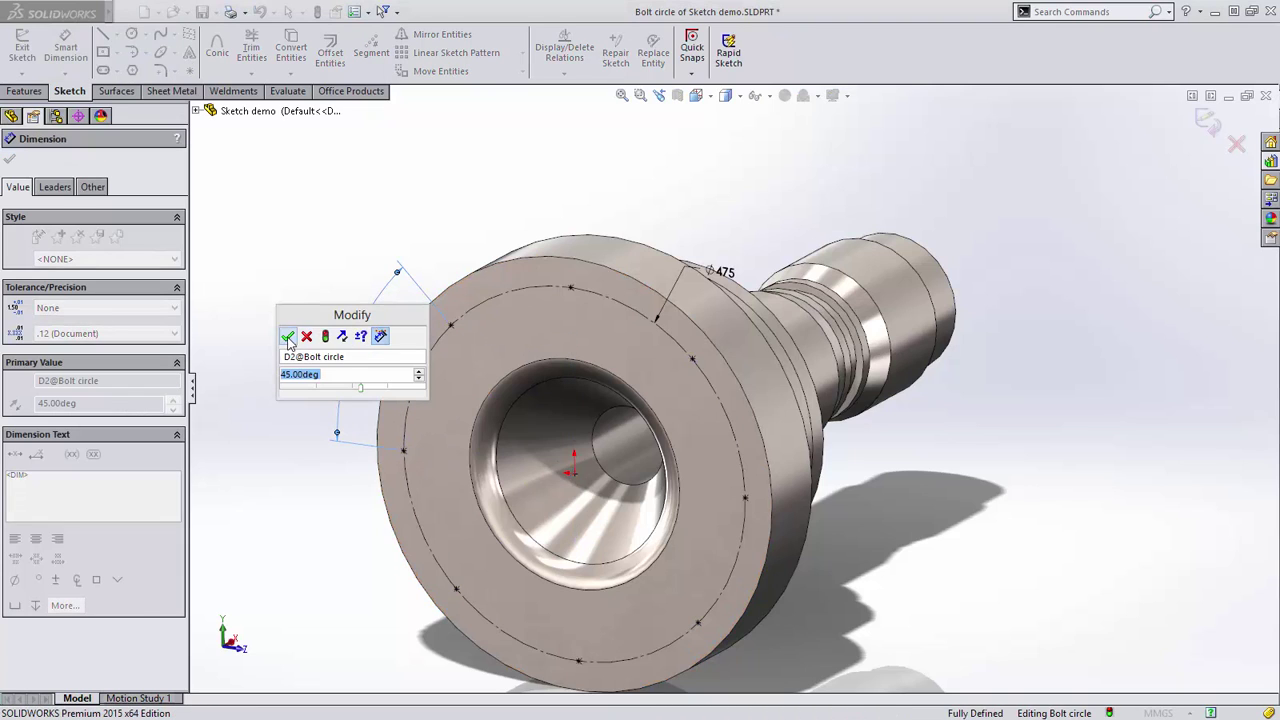